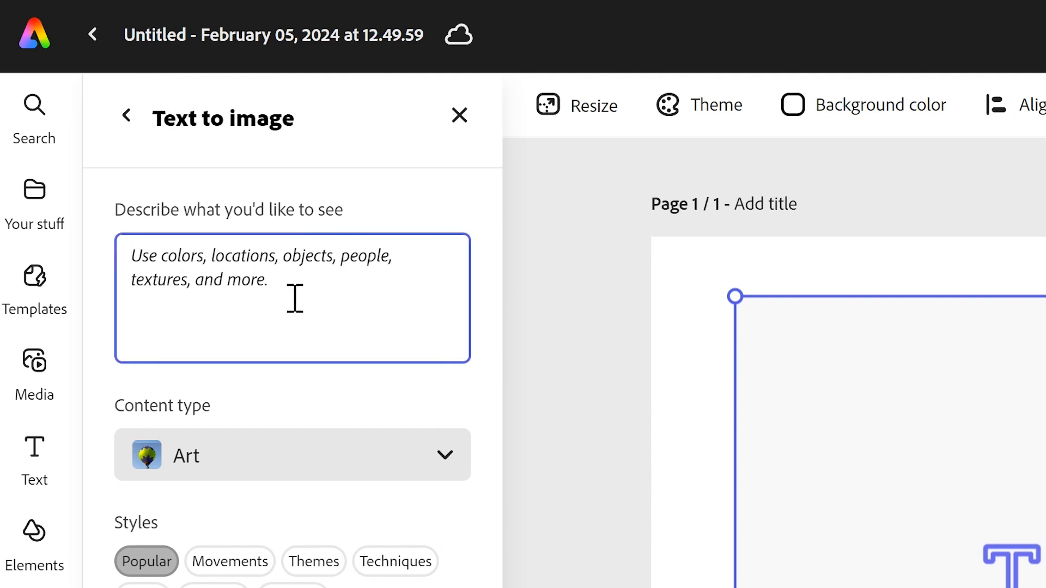
Step: Generate an image from the prompt "male roman soldier wearing armour pointing at the camera" with the Art content type
text(male roman soldier)
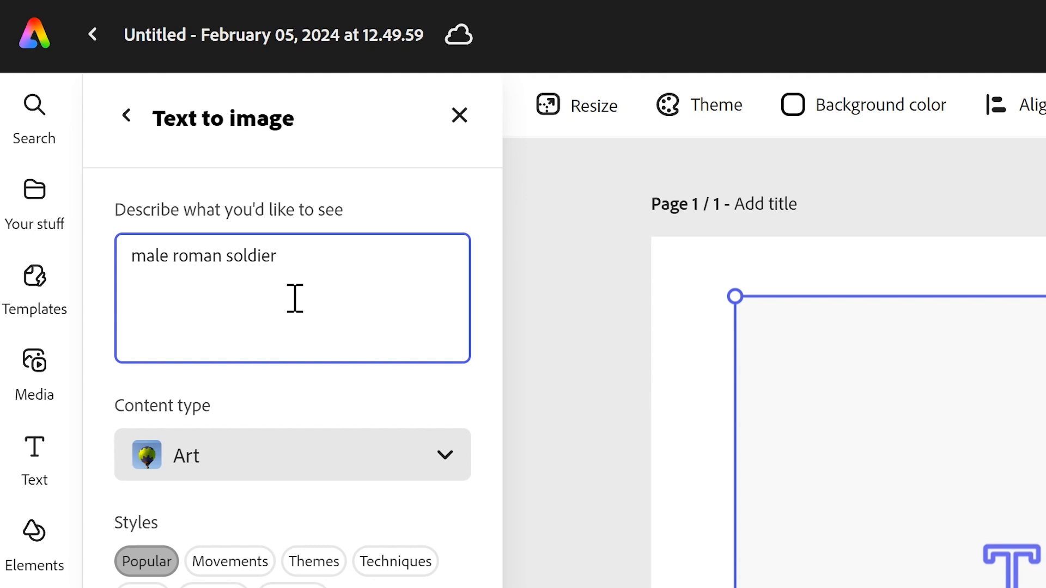
text(wearing armour )
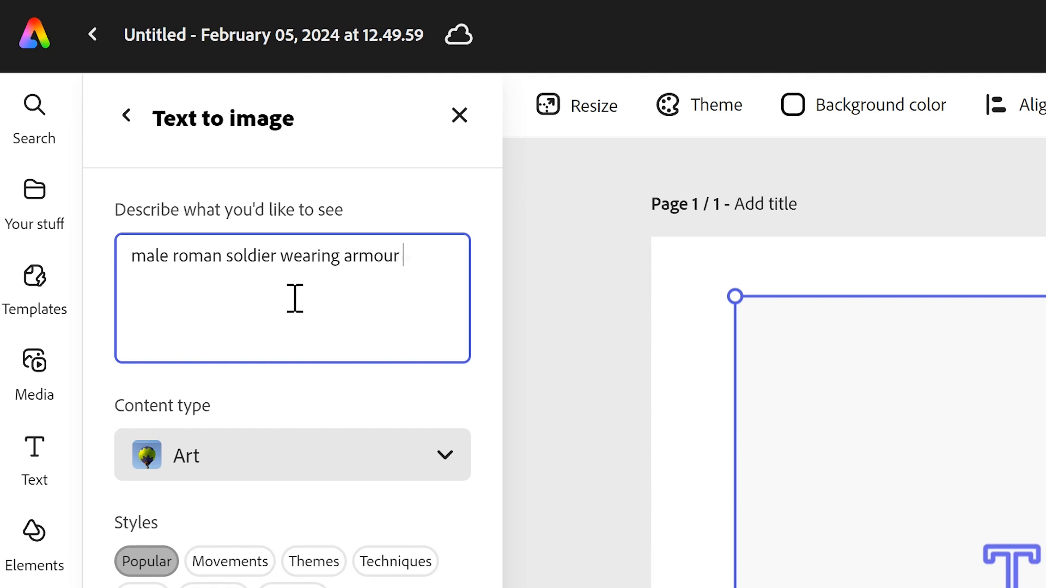
text(pointing at the came)
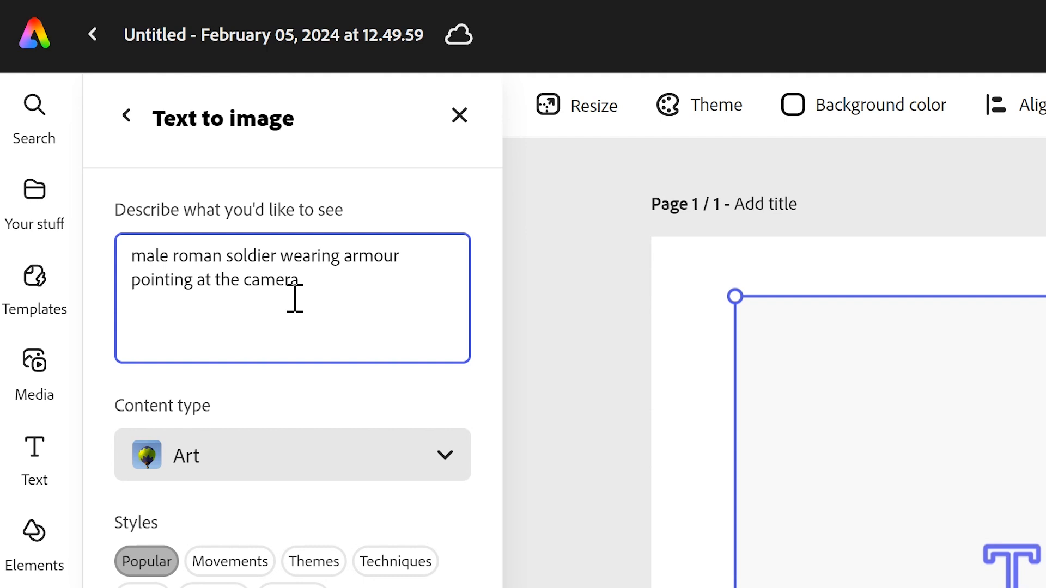
text(ra)
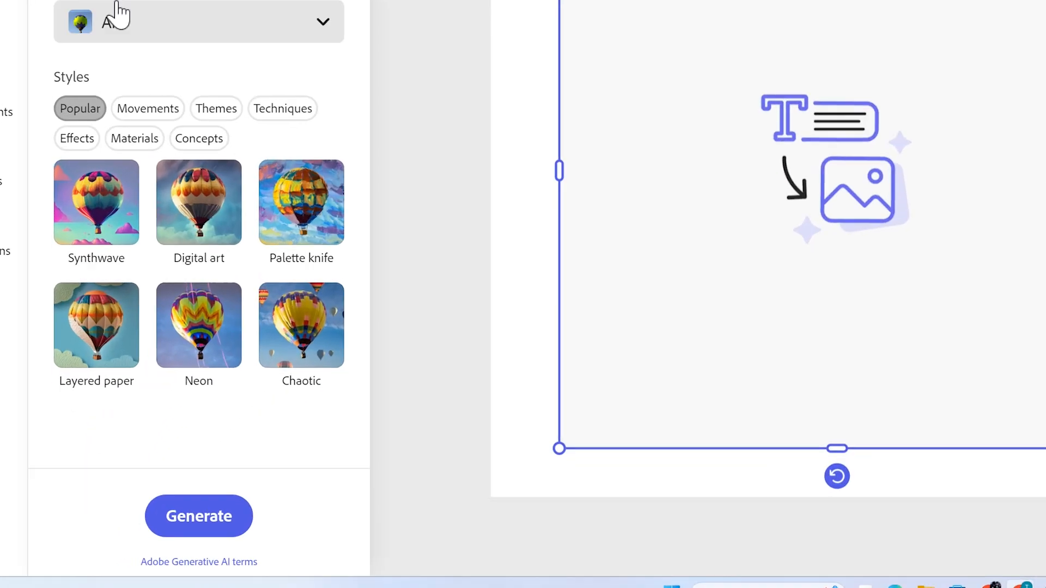
click(221, 525)
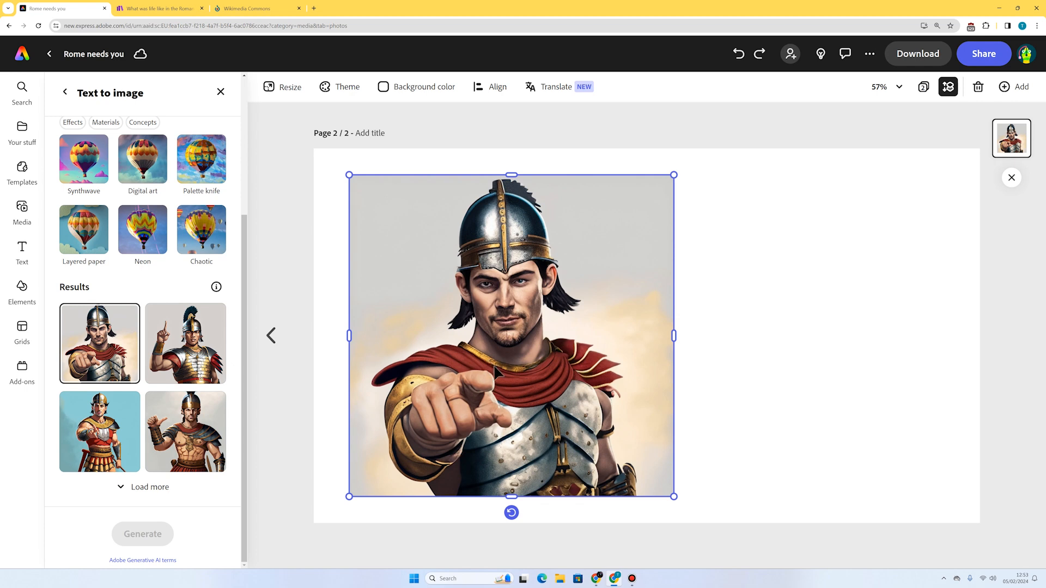
Step: Remove the background from the generated soldier image
click(735, 349)
click(551, 300)
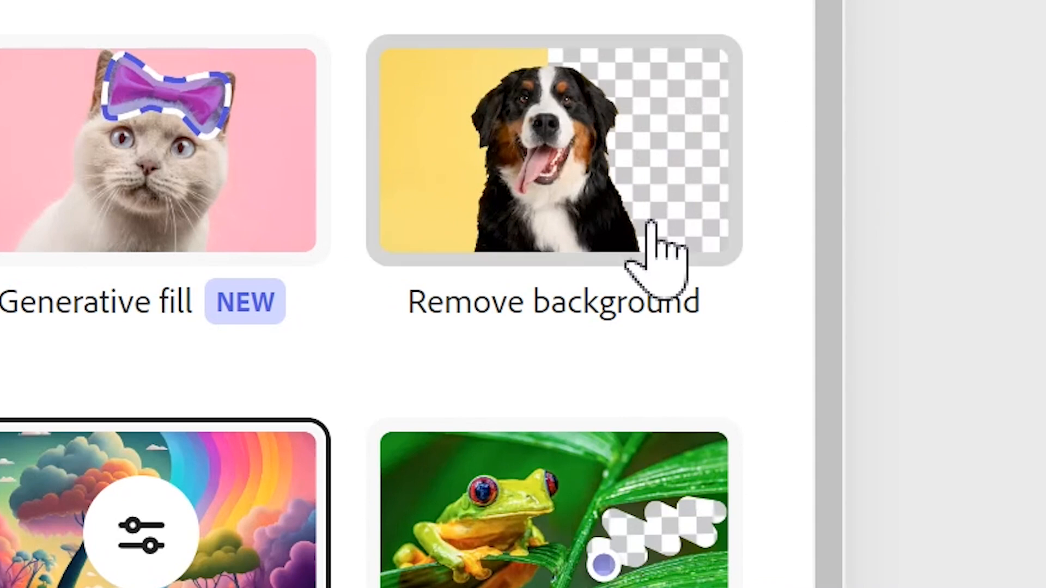
click(202, 172)
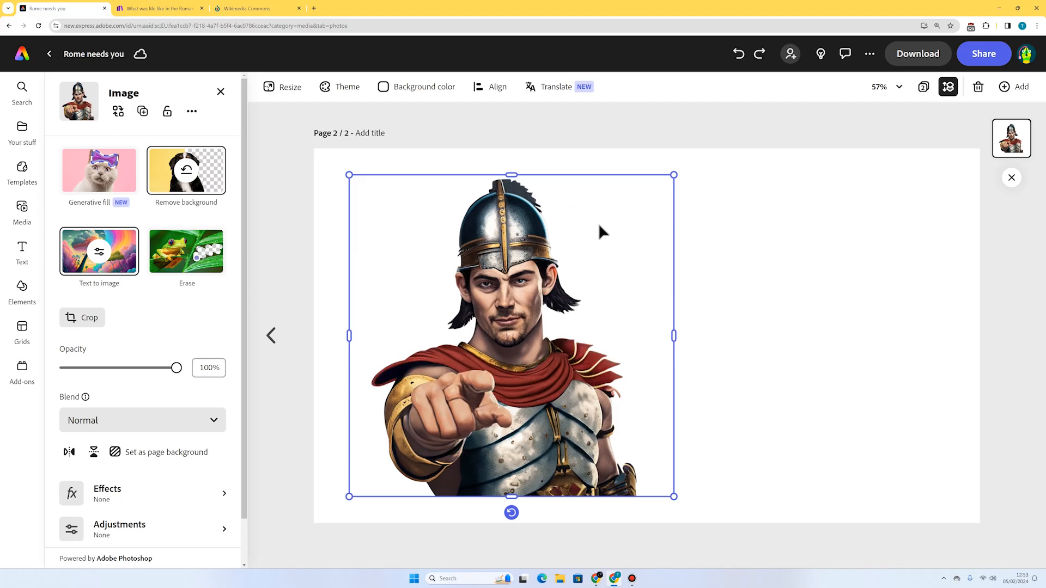
Step: Move the soldier down to the page's lower edge and enlarge him slightly, keeping him on the left half
click(805, 337)
drag(539, 421, 522, 447)
drag(651, 217, 677, 187)
drag(531, 276, 542, 276)
click(752, 303)
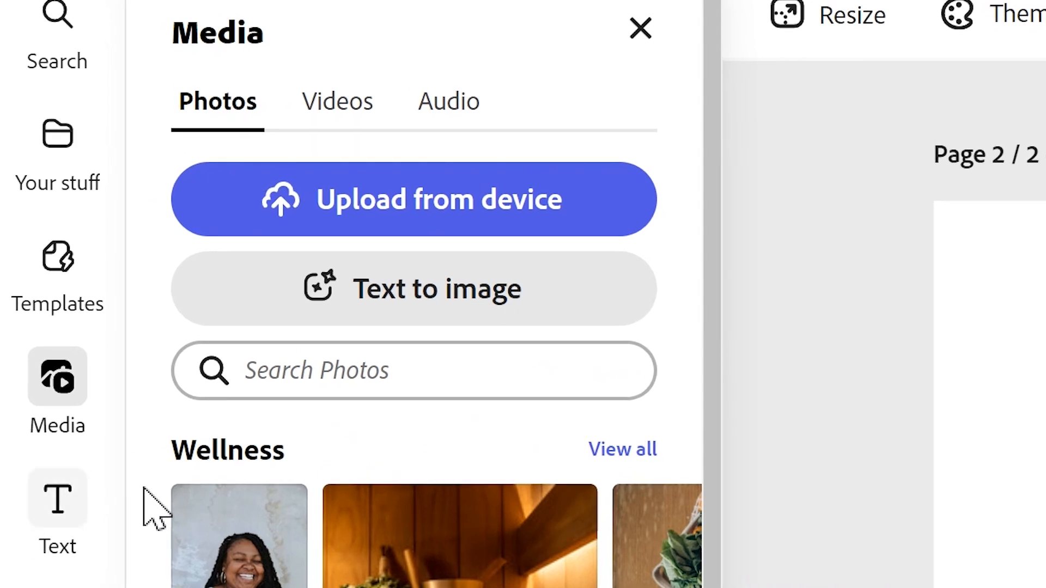
Step: Add the heading "ROME NEEDS YOU!" and place it along the upper edge of the page
click(54, 504)
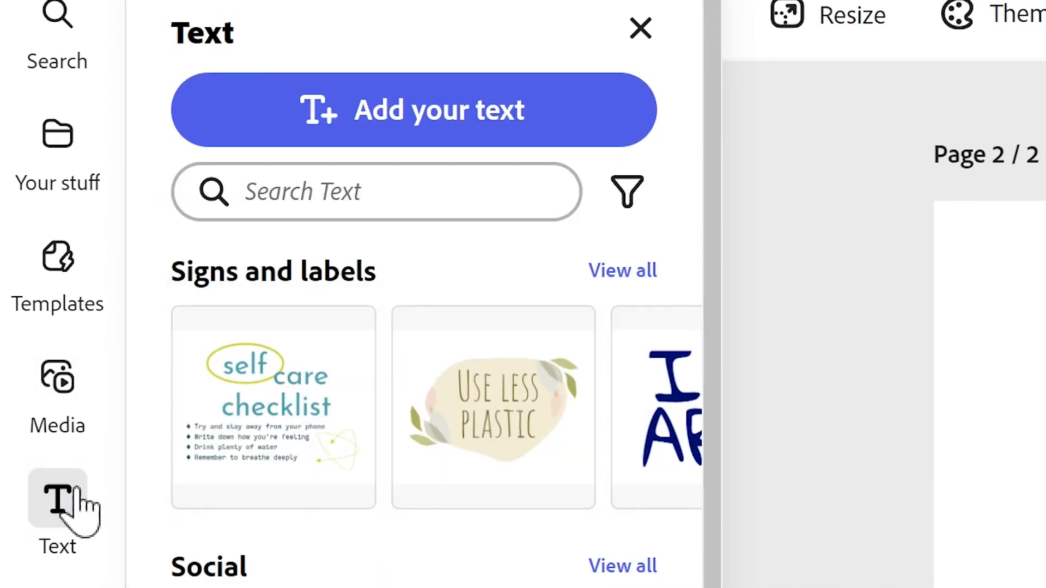
click(422, 139)
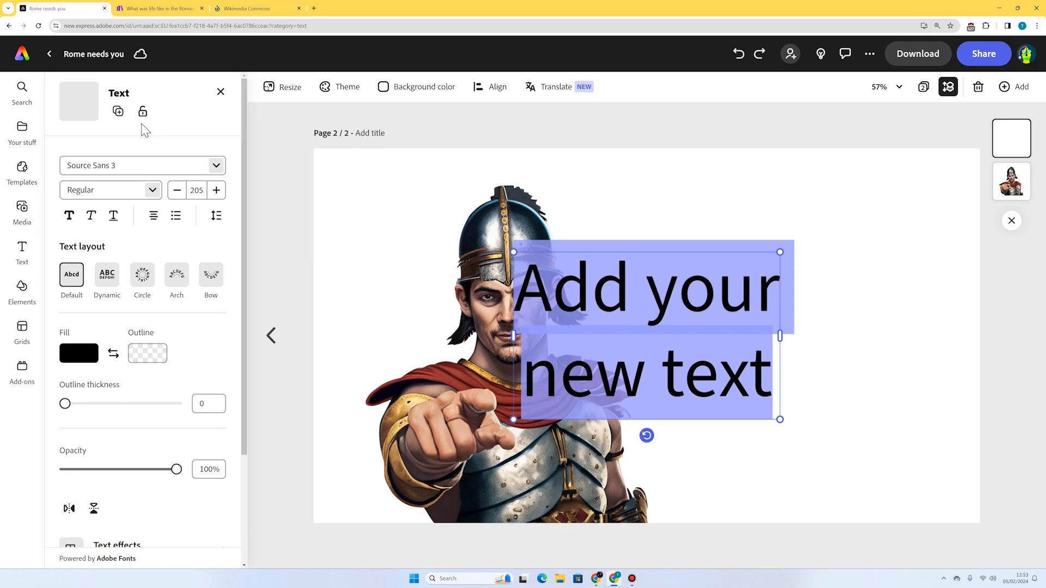
text(ROME NEEDS YOU!)
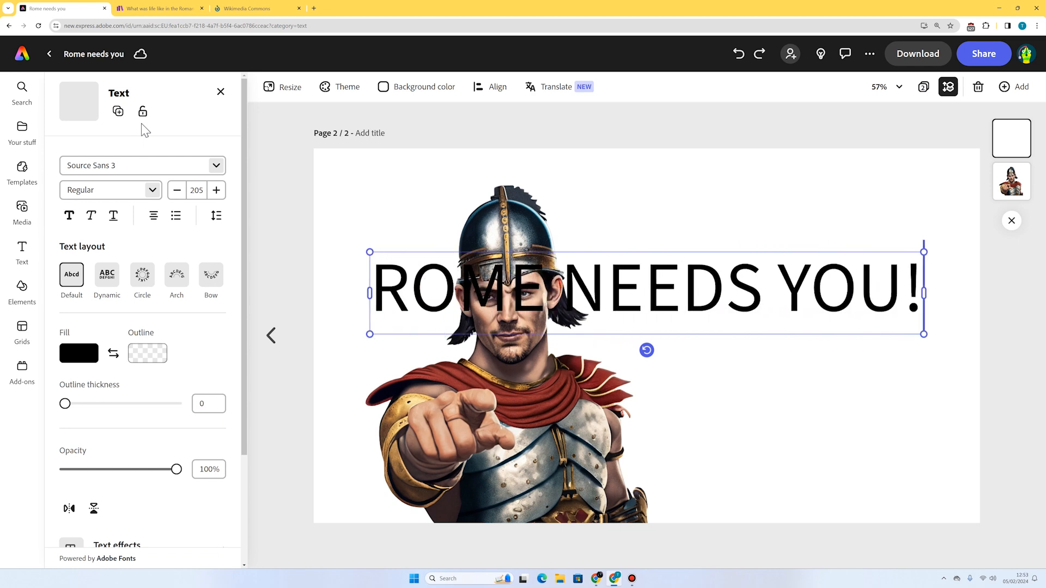
click(755, 389)
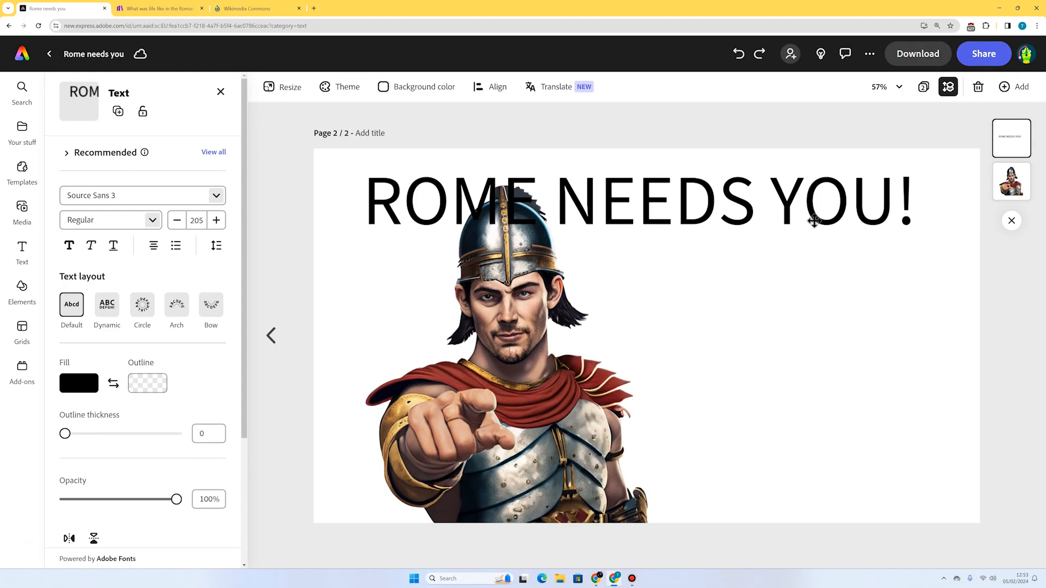
drag(731, 198, 725, 203)
Step: Change the heading's font to Utopia Std Black Headline, scale it to size 196 and centre it across the page
click(216, 196)
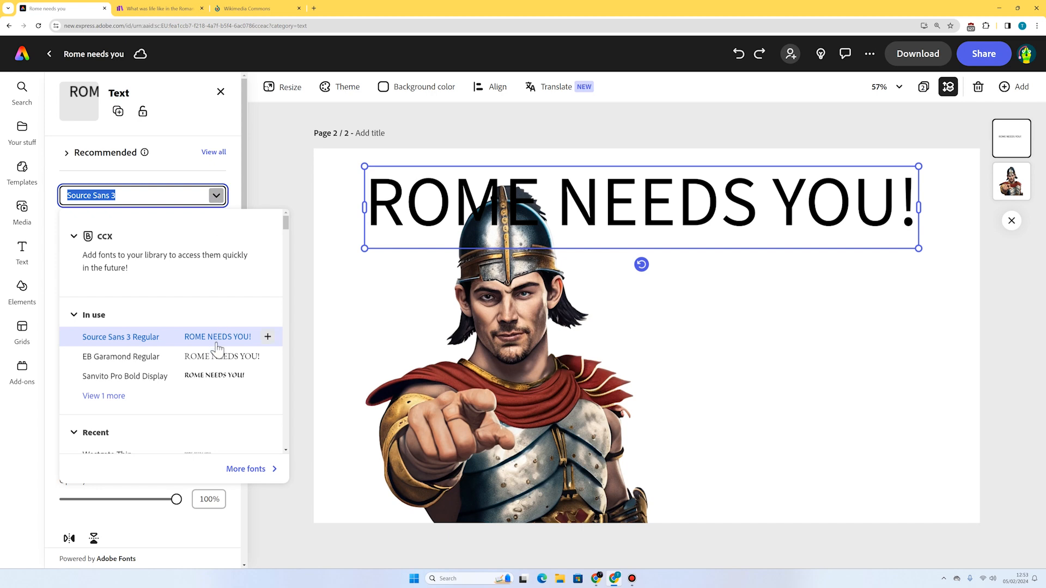
click(221, 382)
drag(956, 165, 931, 168)
drag(787, 211, 799, 208)
click(788, 297)
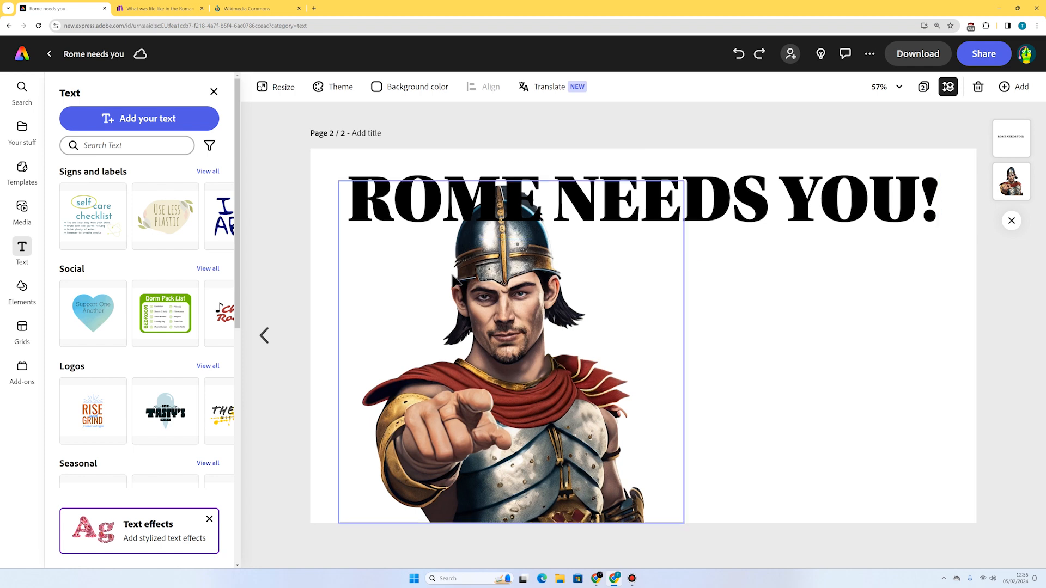
Step: Reorder the layers so the "ROME NEEDS YOU!" heading sits behind the soldier
click(767, 200)
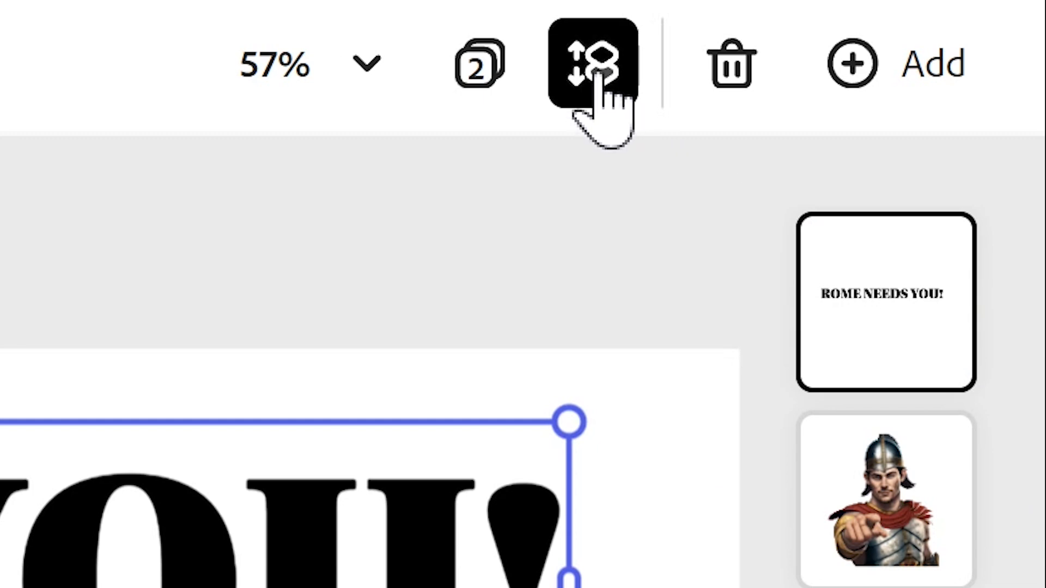
click(599, 90)
click(602, 82)
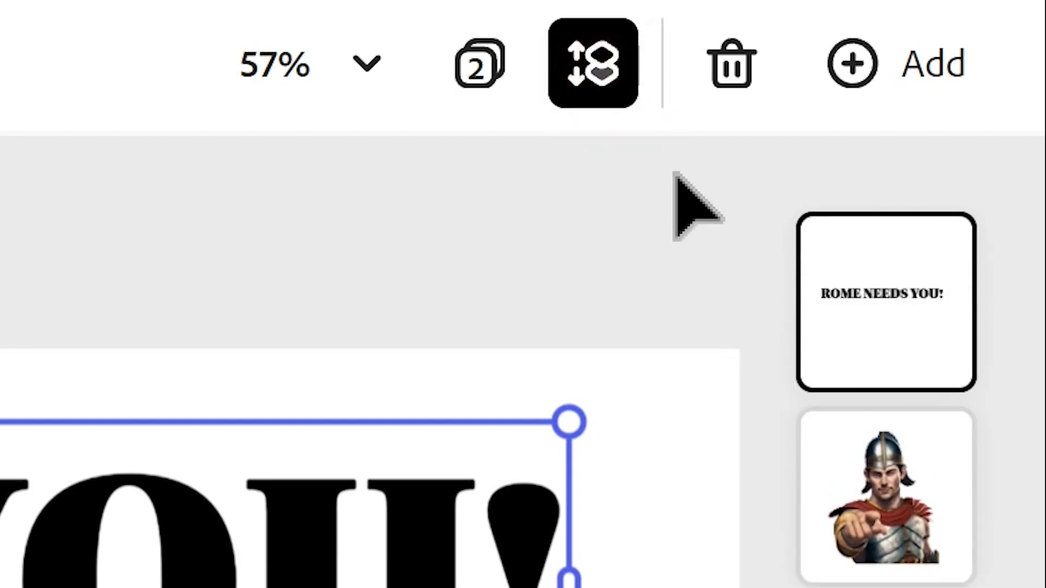
click(902, 286)
drag(903, 286, 920, 430)
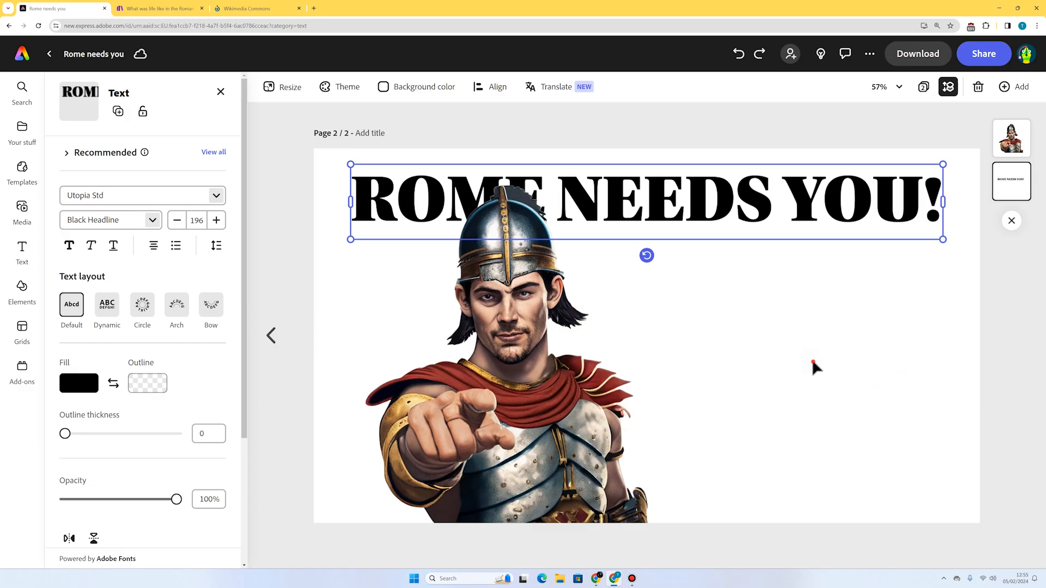
Step: Shrink the soldier slightly so his helmet covers less of the heading
click(812, 366)
click(578, 349)
drag(689, 175, 671, 200)
click(733, 305)
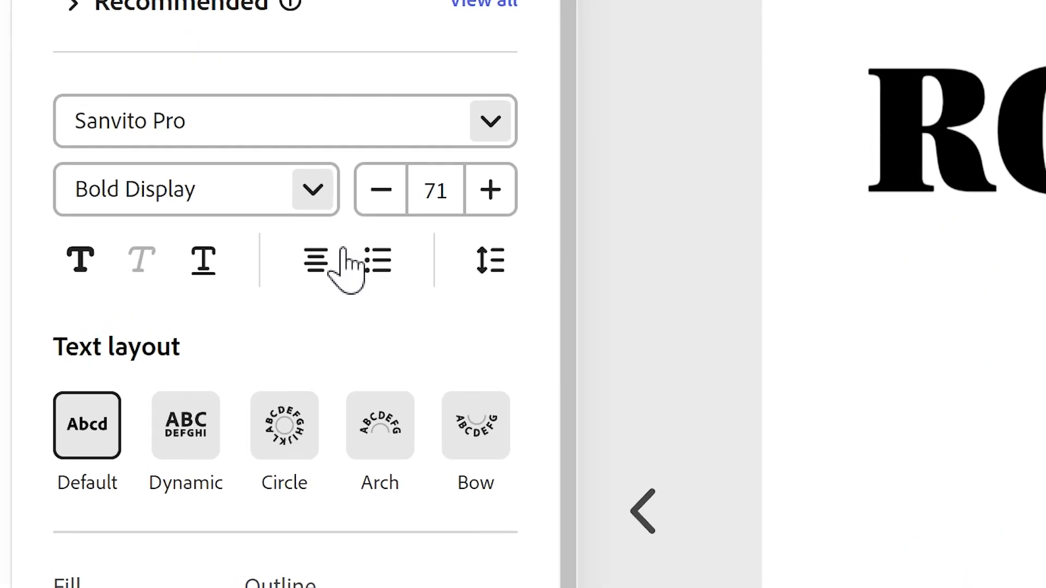
Step: Right-align the text "Do you want to be a legionary for the next 25 years?" and position it below the other two questions
click(155, 246)
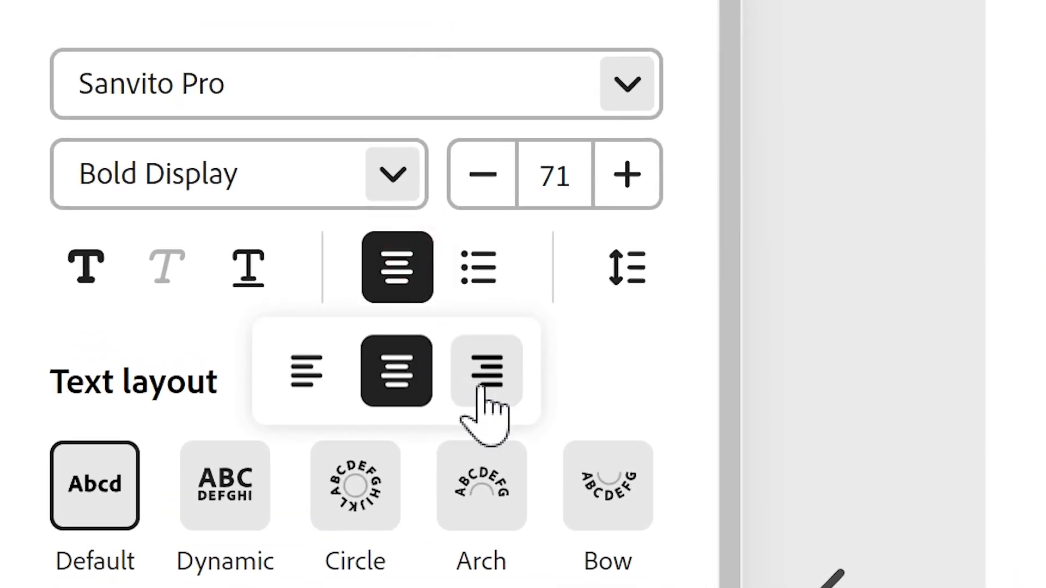
click(483, 387)
click(822, 492)
click(882, 410)
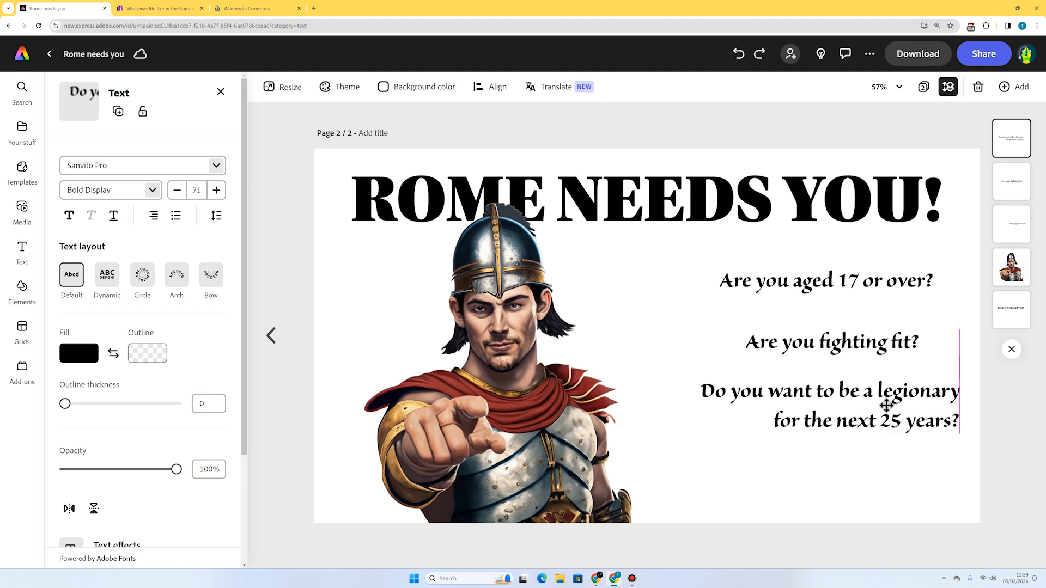
drag(886, 404, 886, 410)
click(797, 446)
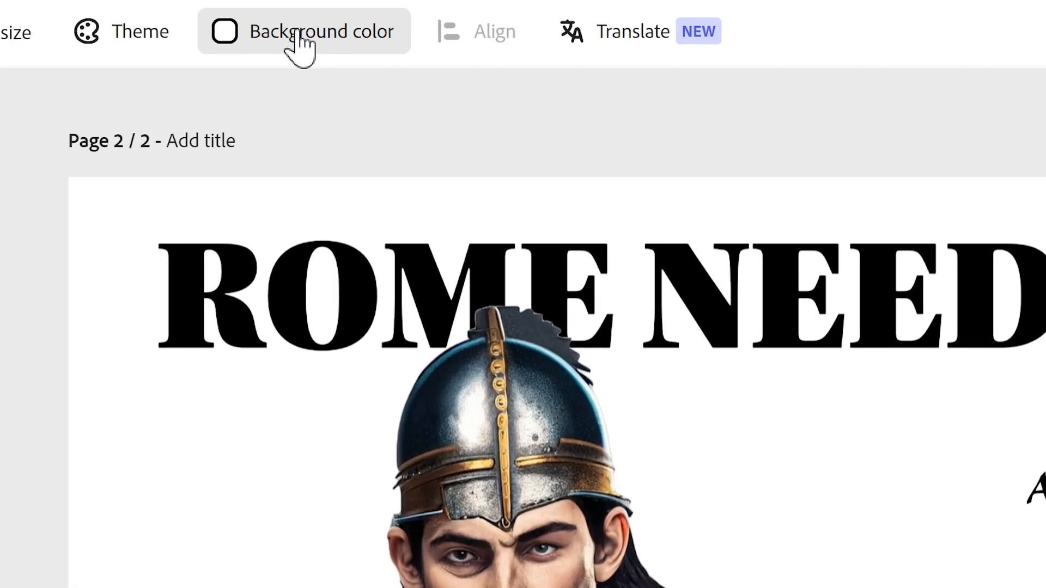
Step: Try a custom green, #1AB058, as the page's background colour
click(406, 85)
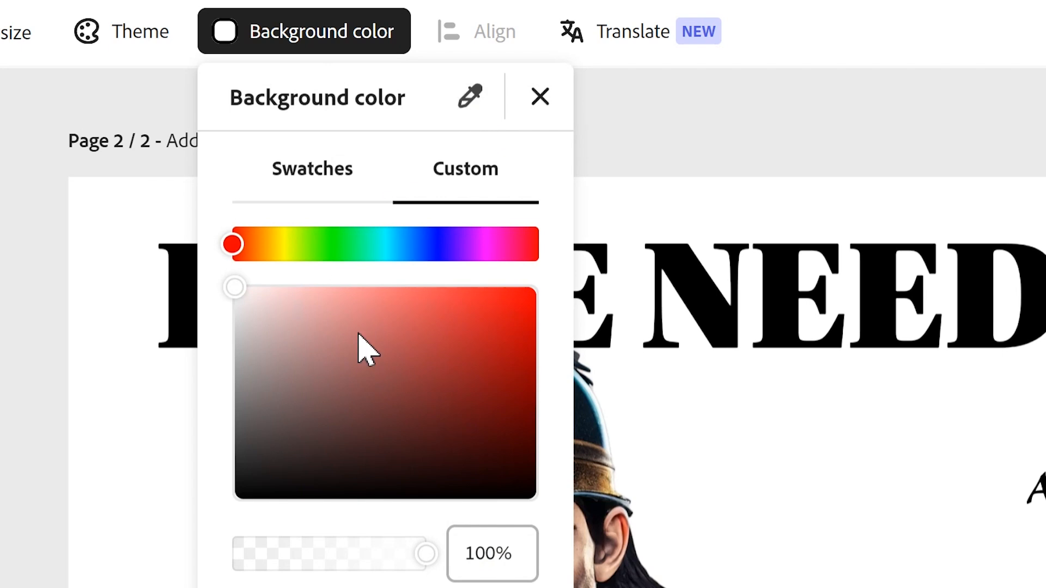
drag(276, 248, 397, 262)
drag(425, 381, 504, 379)
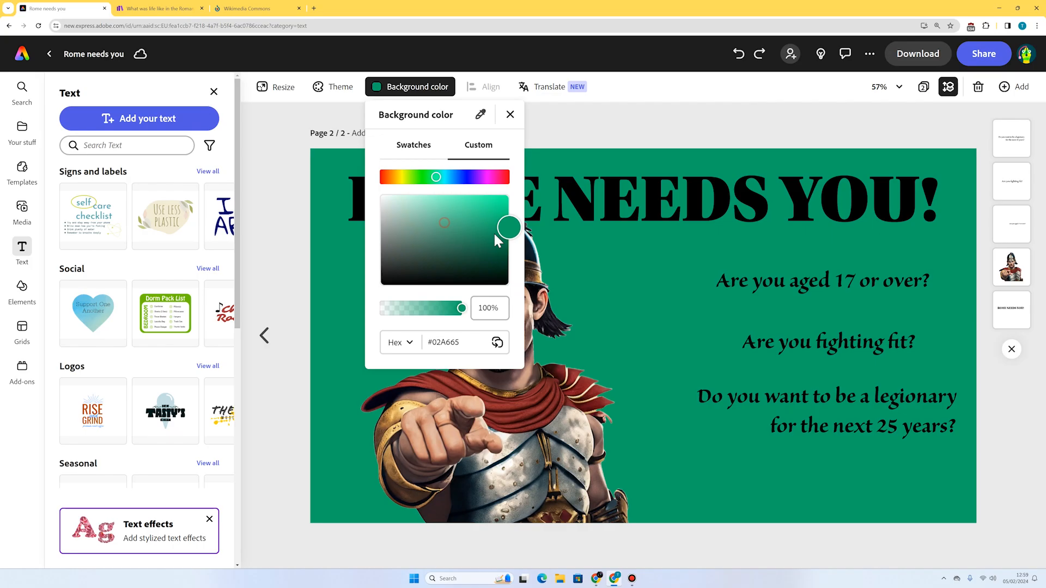
drag(495, 234, 426, 218)
drag(419, 178, 432, 180)
drag(455, 226, 490, 223)
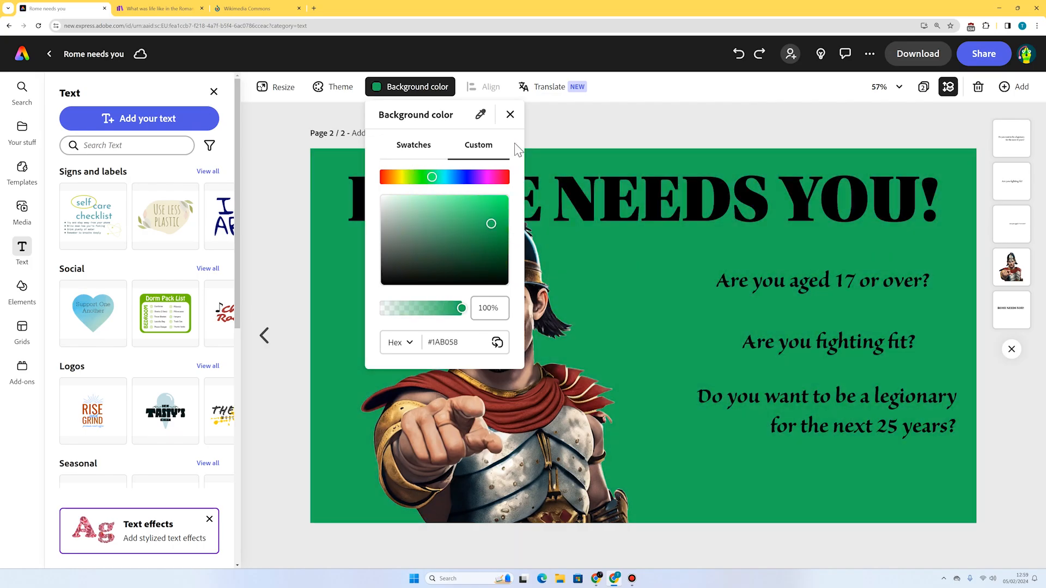
Step: Sample the page's background colour from the soldier image with the eyedropper and deepen it to a golden yellow
click(482, 115)
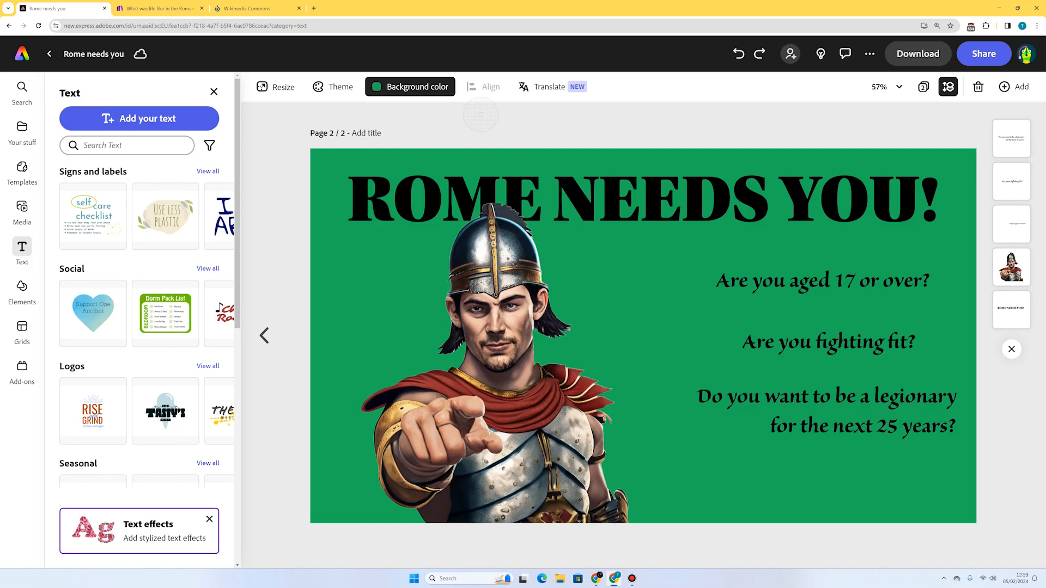
click(404, 407)
click(508, 113)
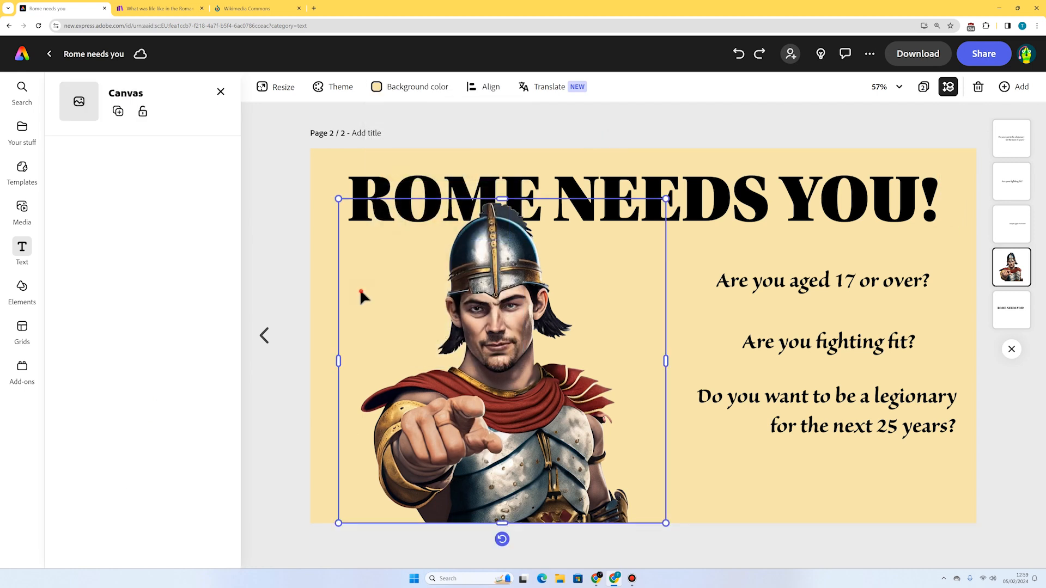
click(414, 87)
drag(420, 204, 440, 207)
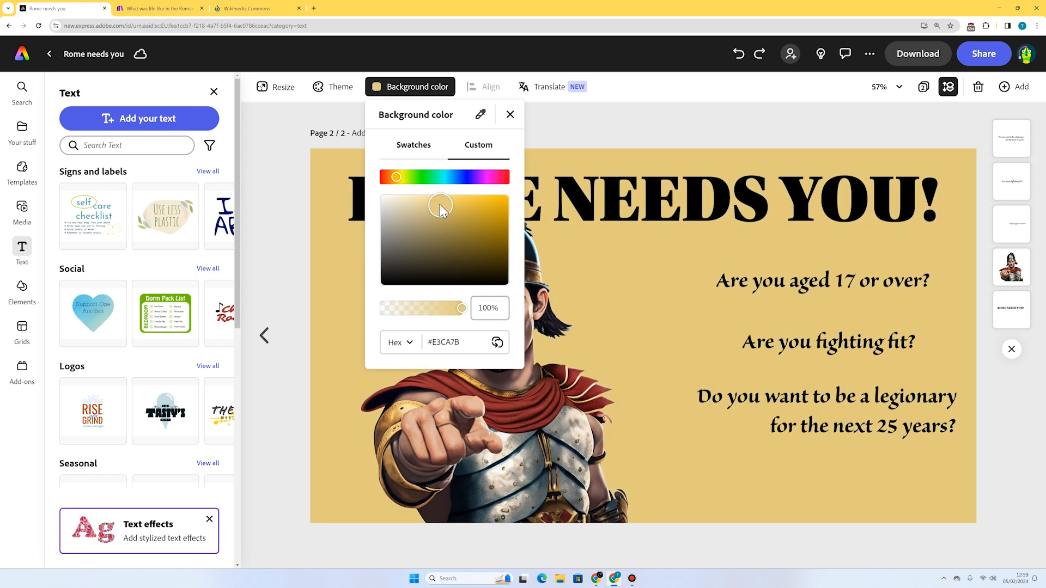
click(591, 129)
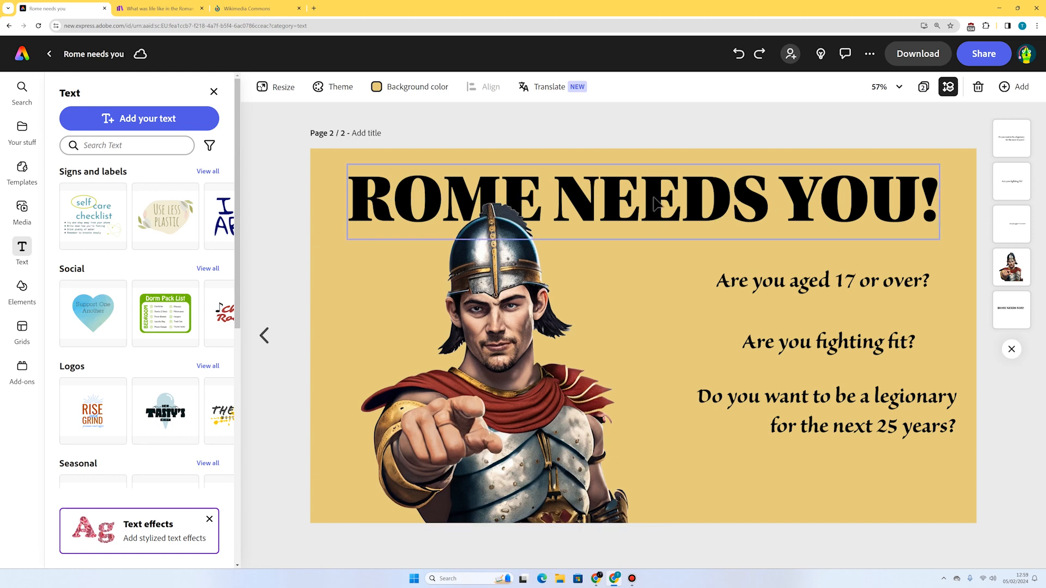
Step: Give the "ROME NEEDS YOU!" heading a red outline at 50% opacity
click(829, 209)
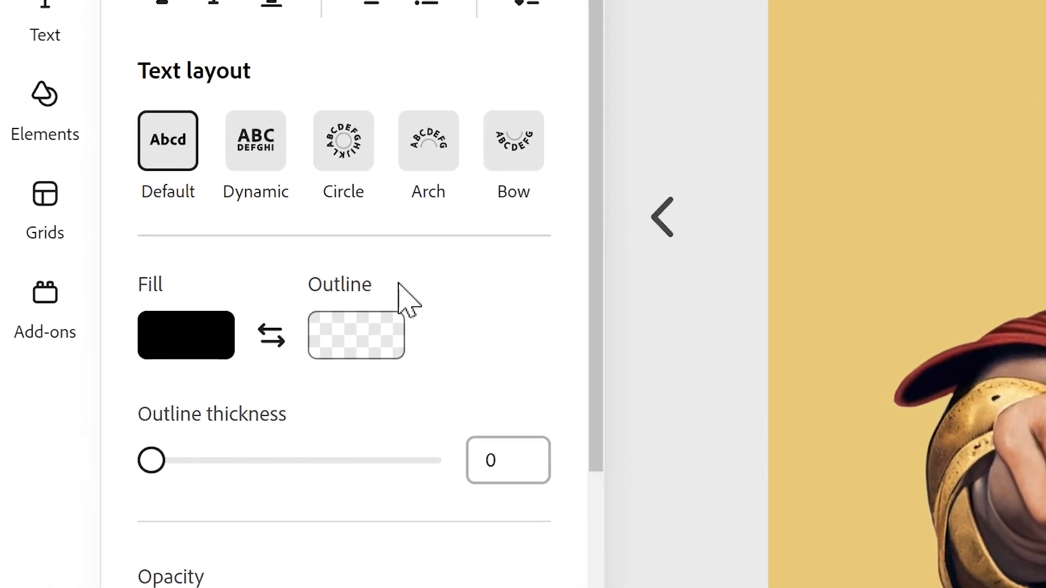
click(362, 349)
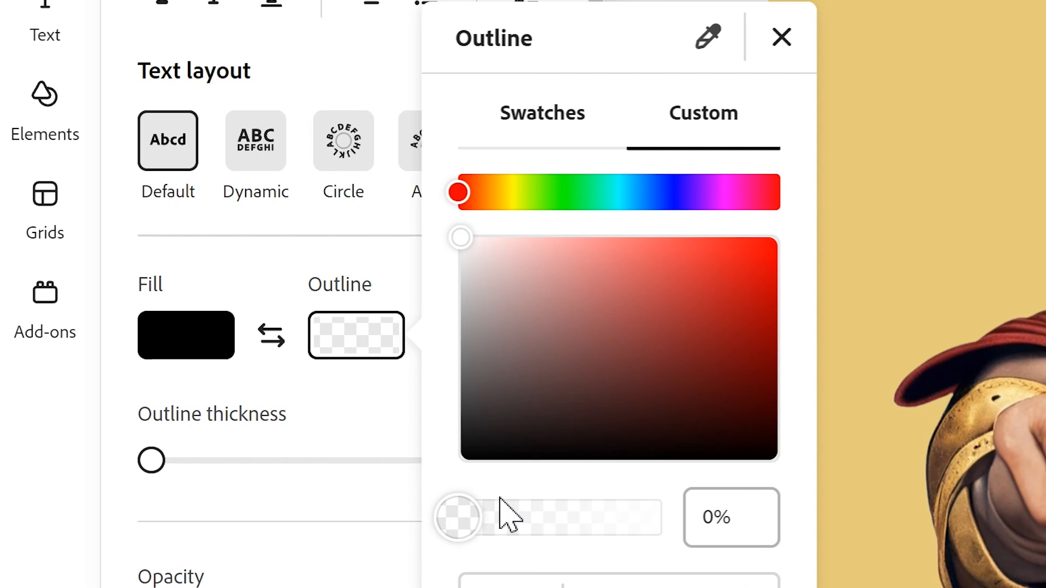
drag(469, 530, 560, 516)
drag(603, 351, 741, 271)
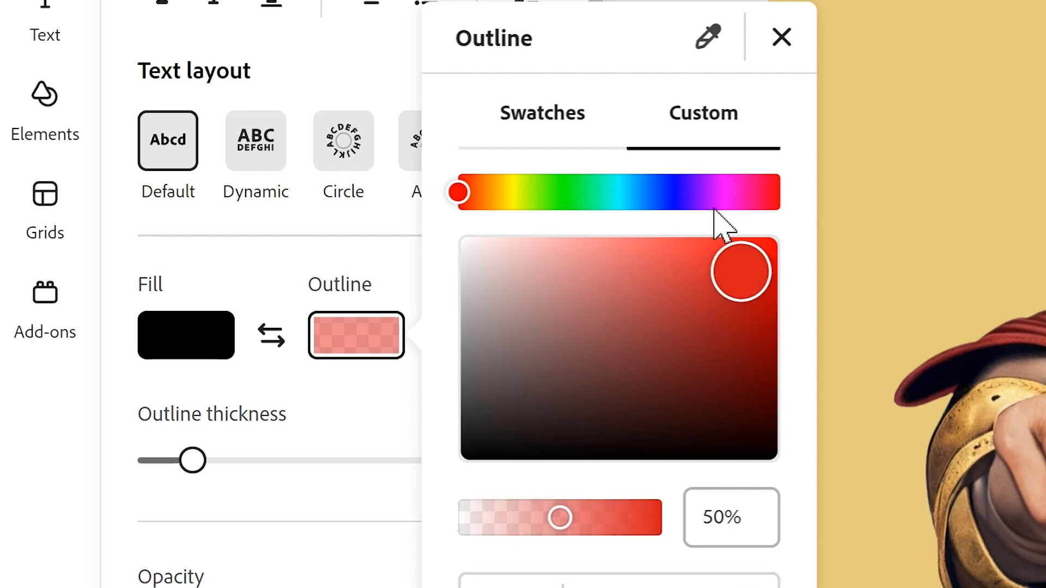
drag(487, 202, 463, 198)
click(628, 300)
drag(651, 343, 720, 296)
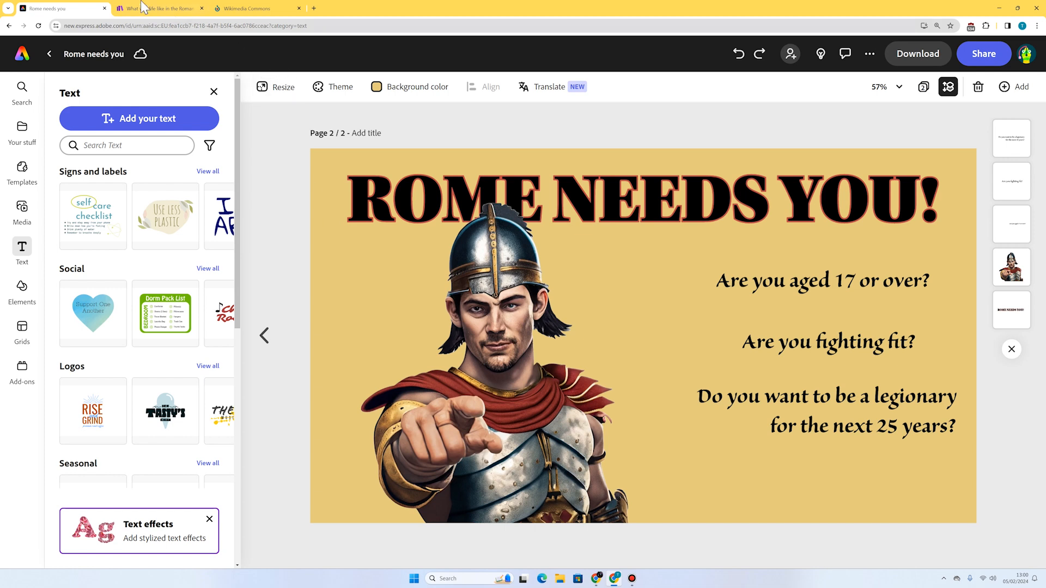
Step: Switch to the BBC Bitesize Roman army article and open the Javelin details in the Roman legionary's equipment activity
click(168, 9)
scroll(843, 283, down, 15)
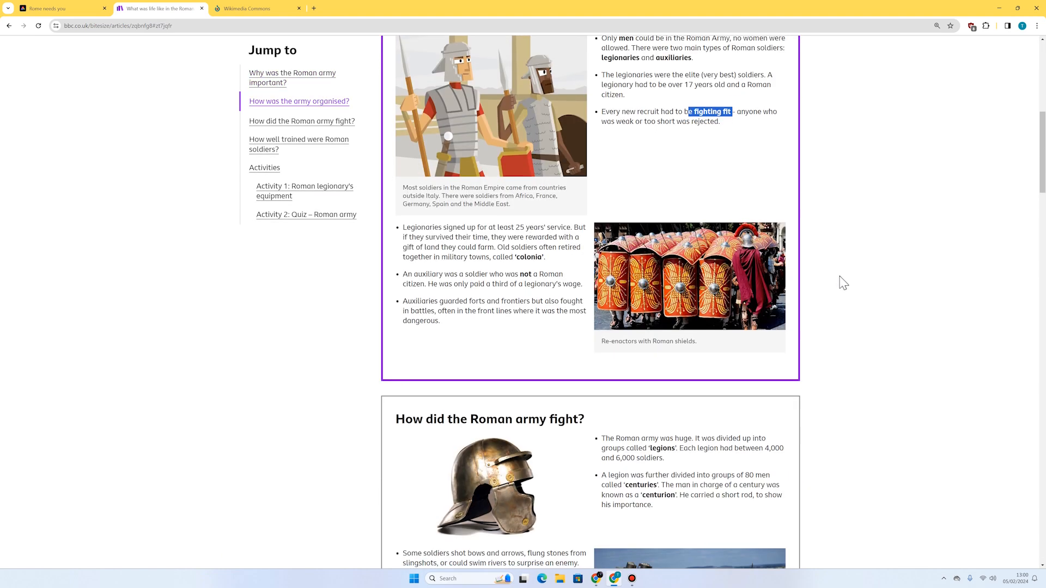
scroll(841, 281, down, 14)
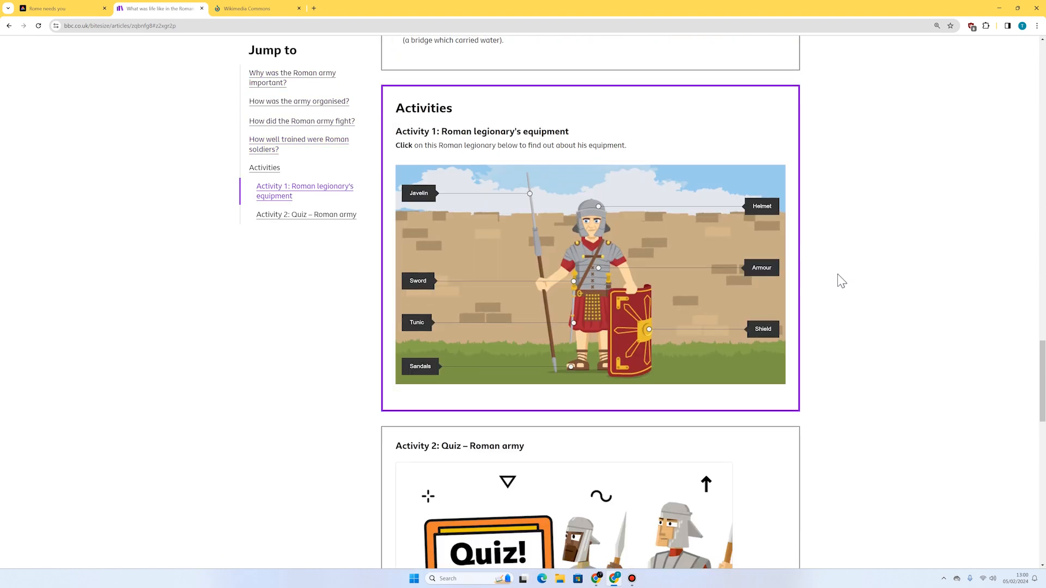
click(304, 195)
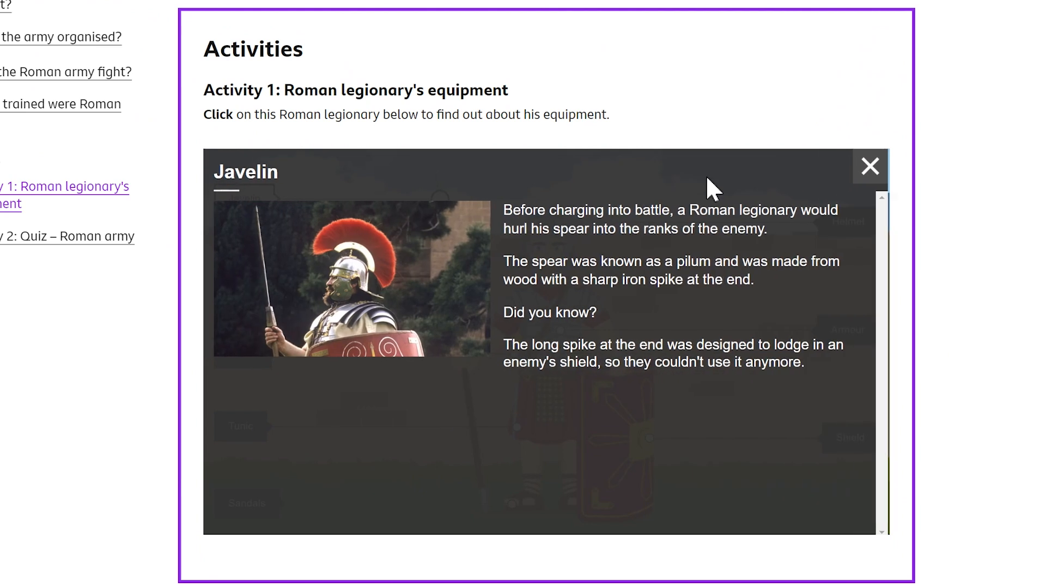
Step: Read the Sword and Javelin details in the Roman legionary's equipment activity
click(878, 173)
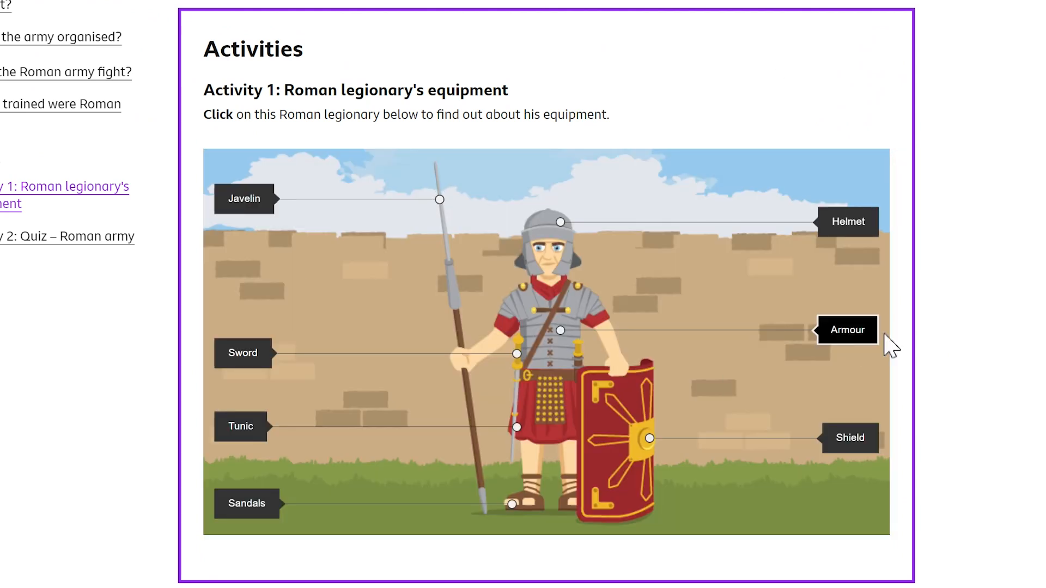
click(262, 348)
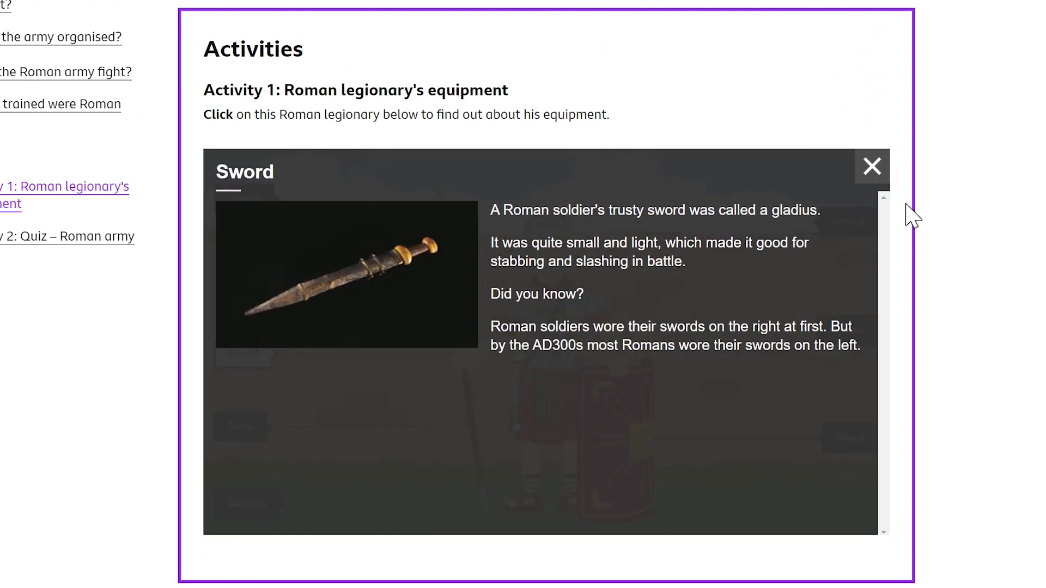
click(871, 169)
click(235, 197)
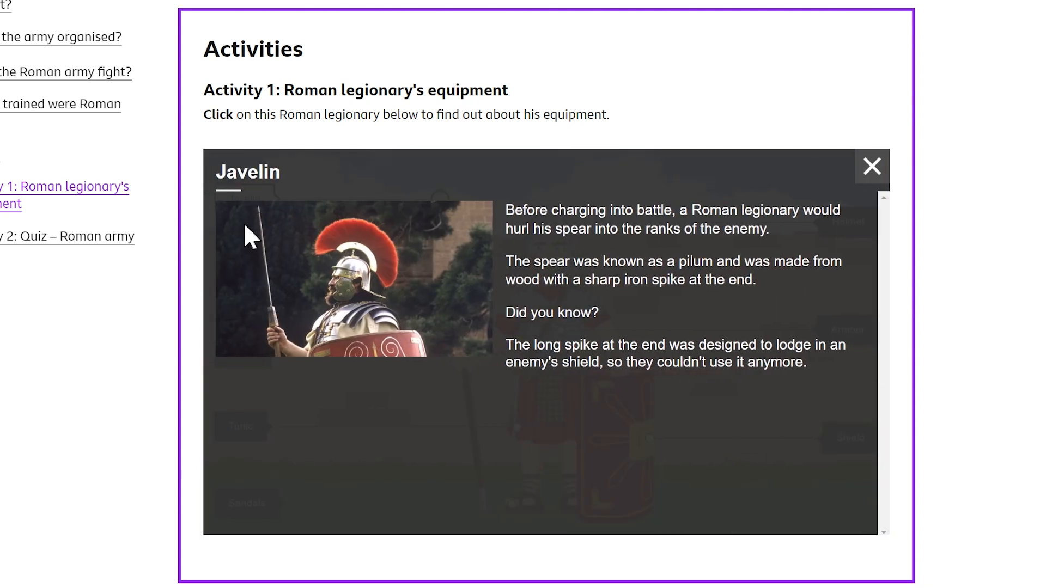
click(872, 166)
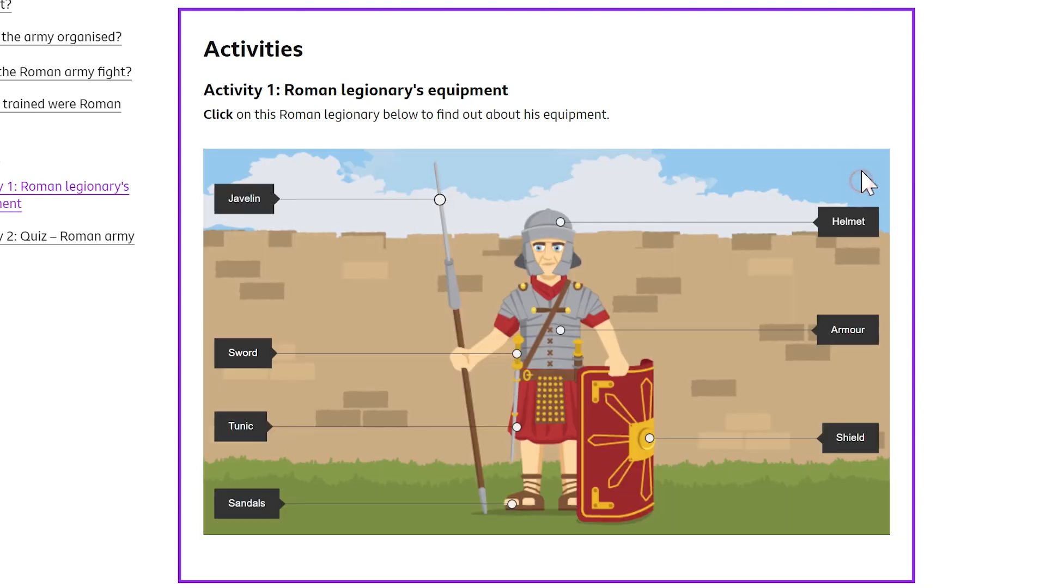
click(256, 352)
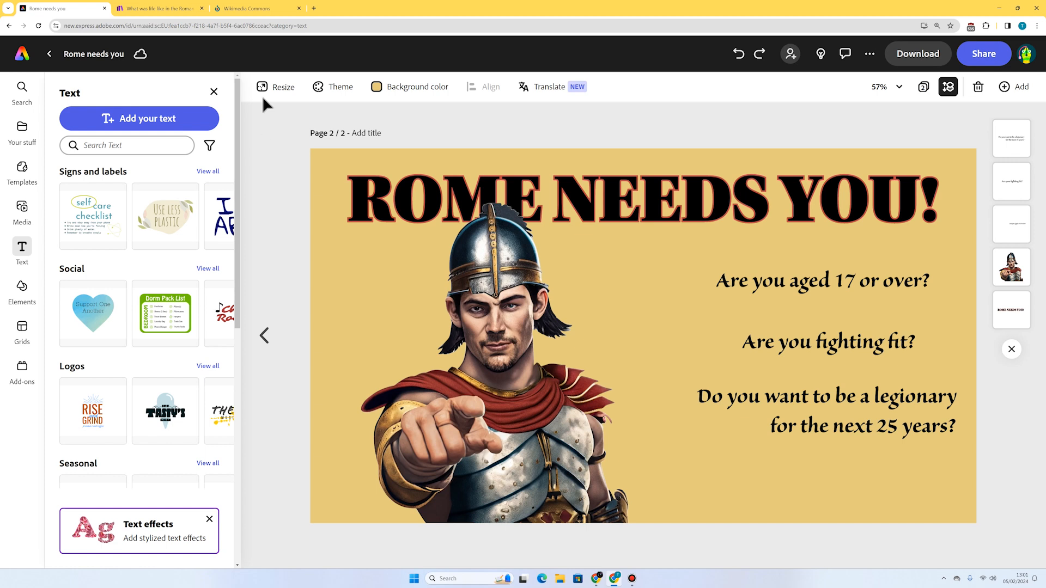
Step: Switch to Wikimedia Commons and search its media for "pilum"
click(257, 5)
click(866, 65)
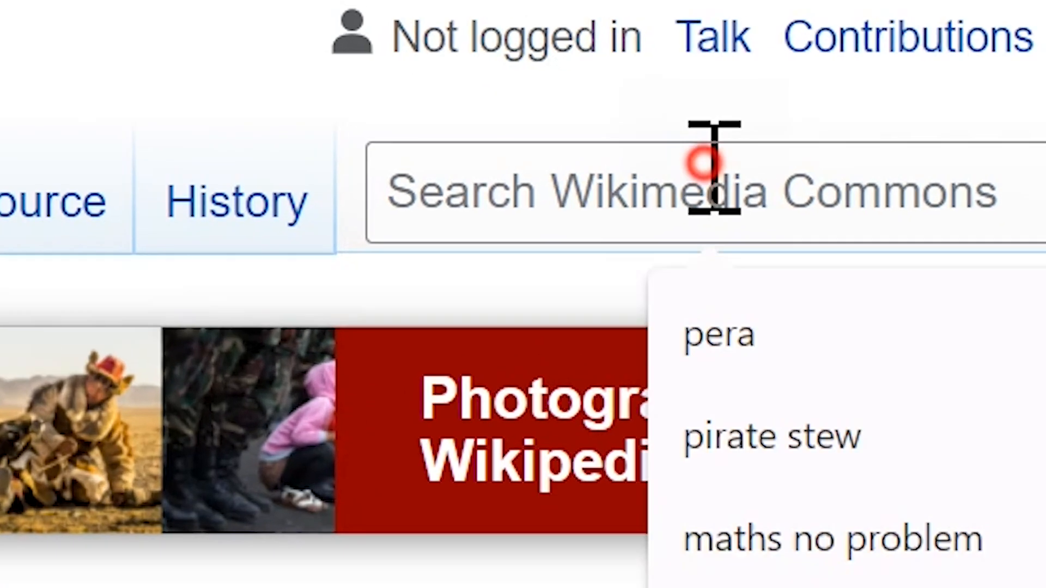
text(ilum)
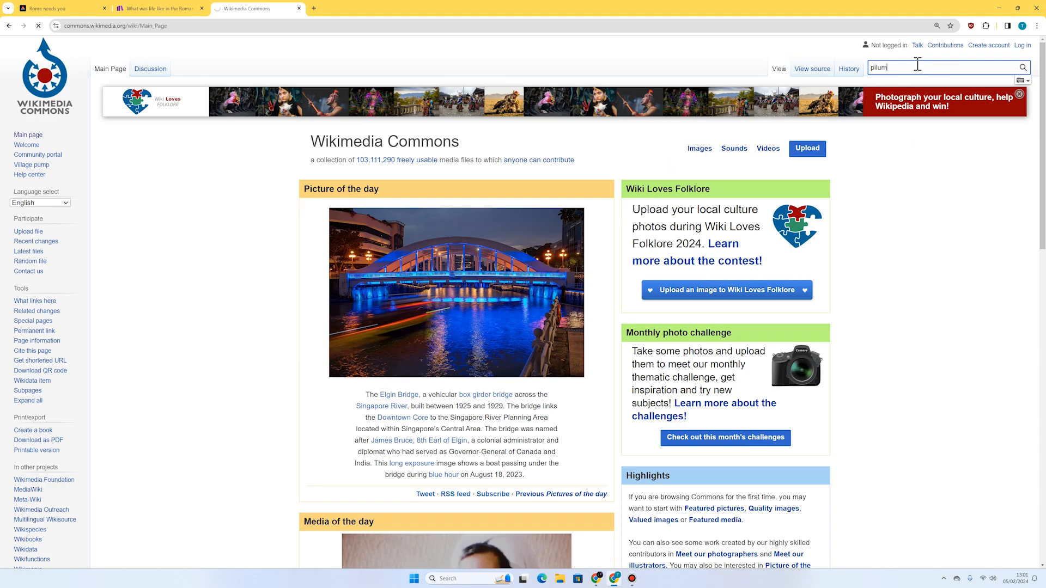
key(Return)
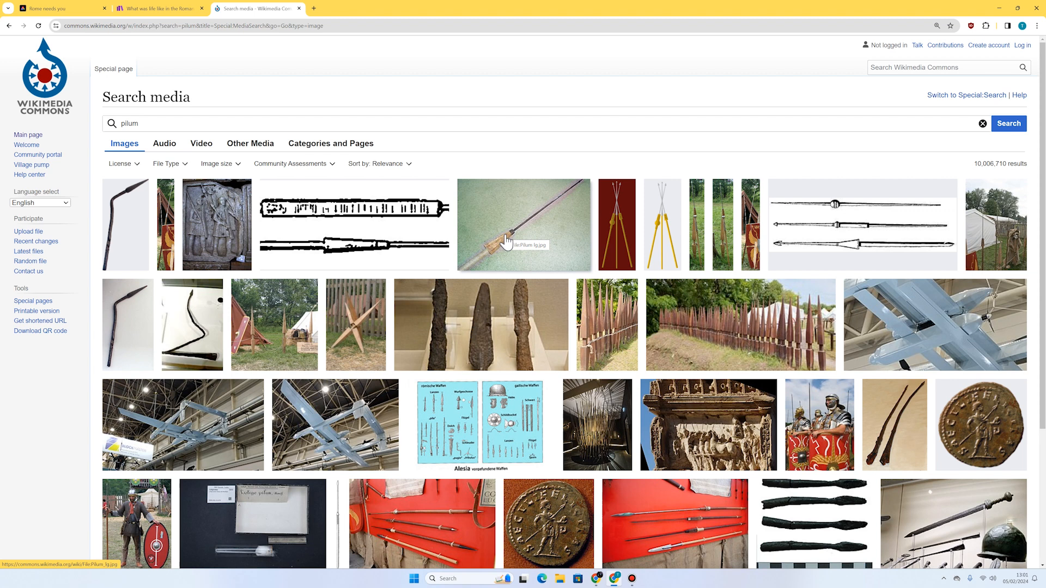
Step: Copy the yellow Pilum roman 6.svg image and paste it onto the poster page in Adobe Express
click(678, 240)
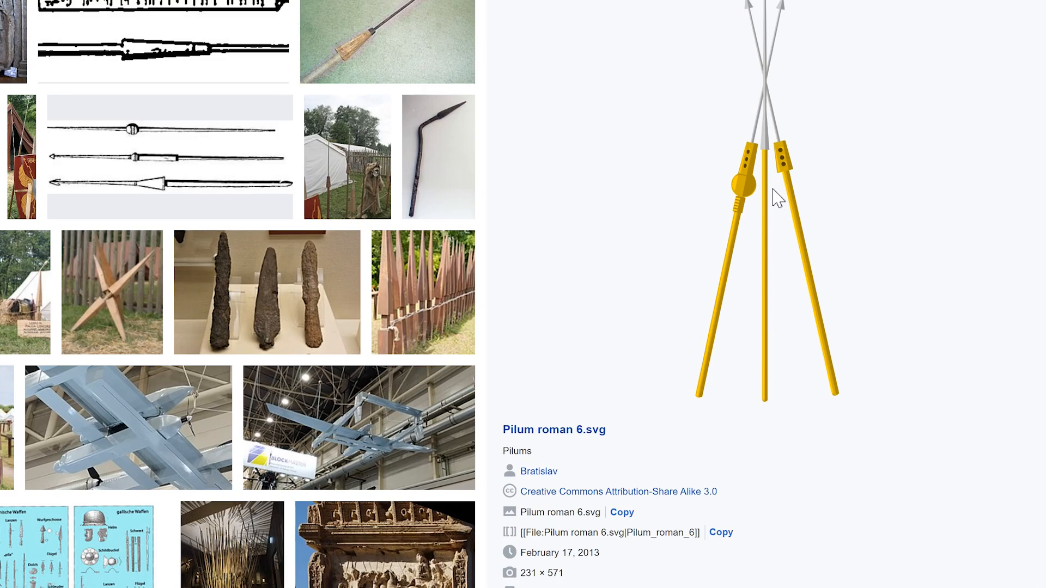
right_click(820, 200)
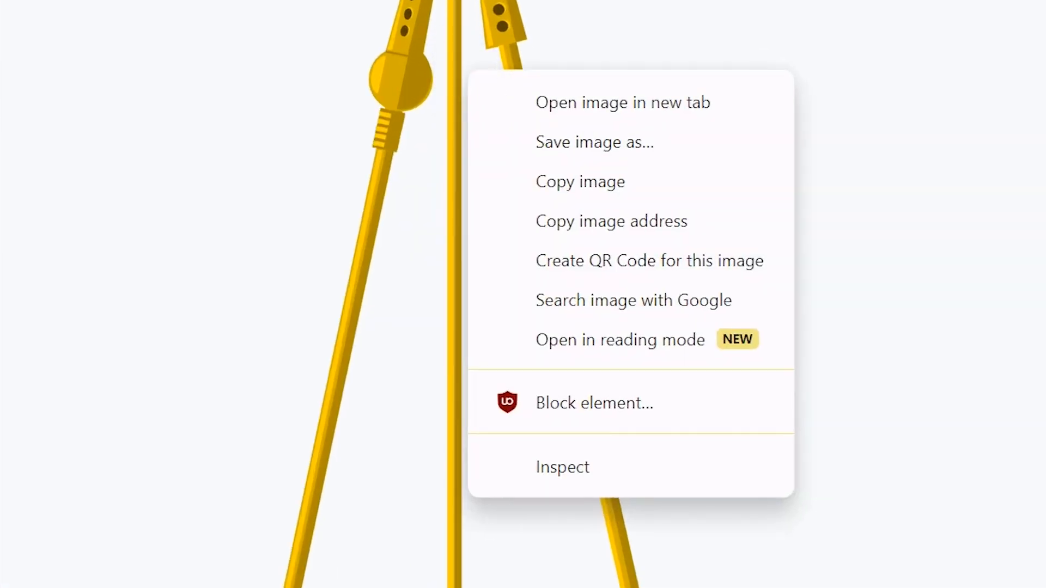
click(602, 184)
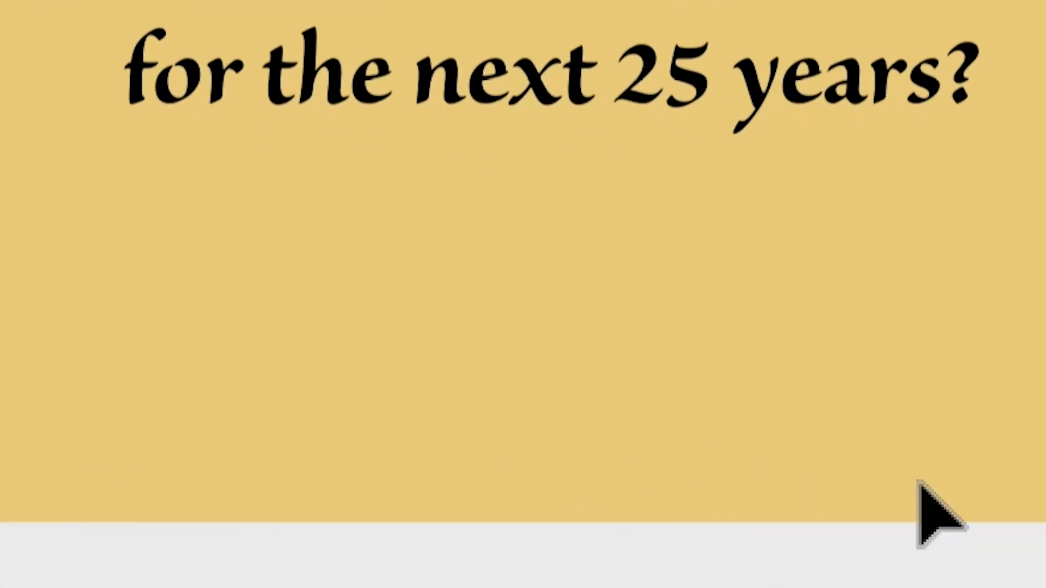
right_click(376, 455)
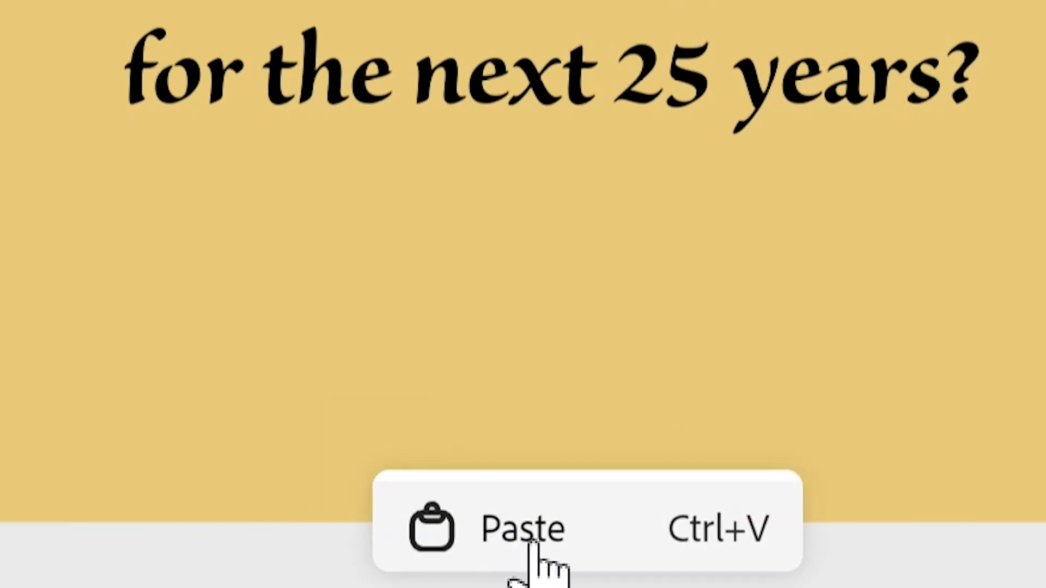
click(531, 547)
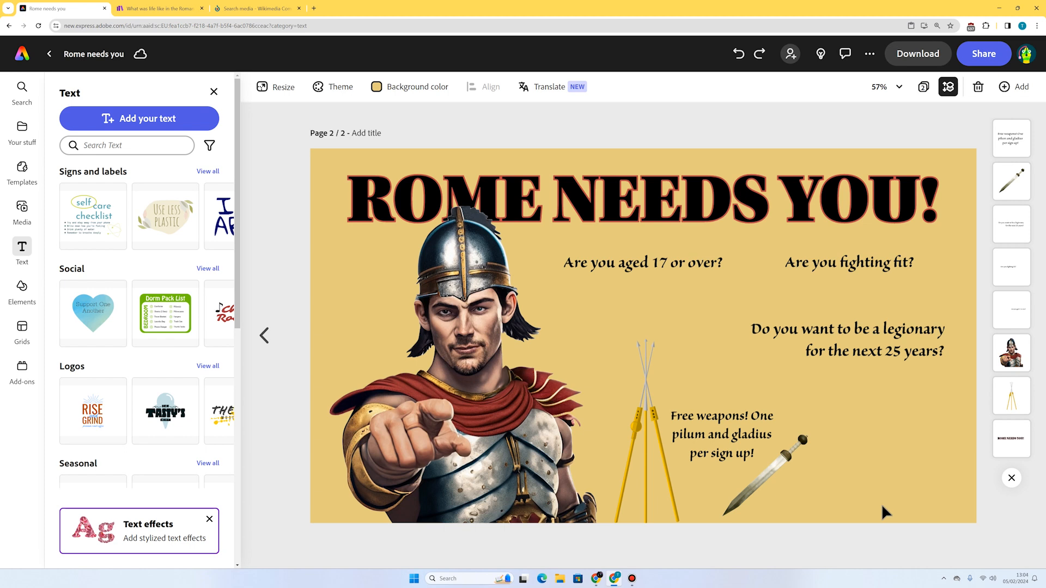
click(737, 436)
scroll(202, 458, down, 3)
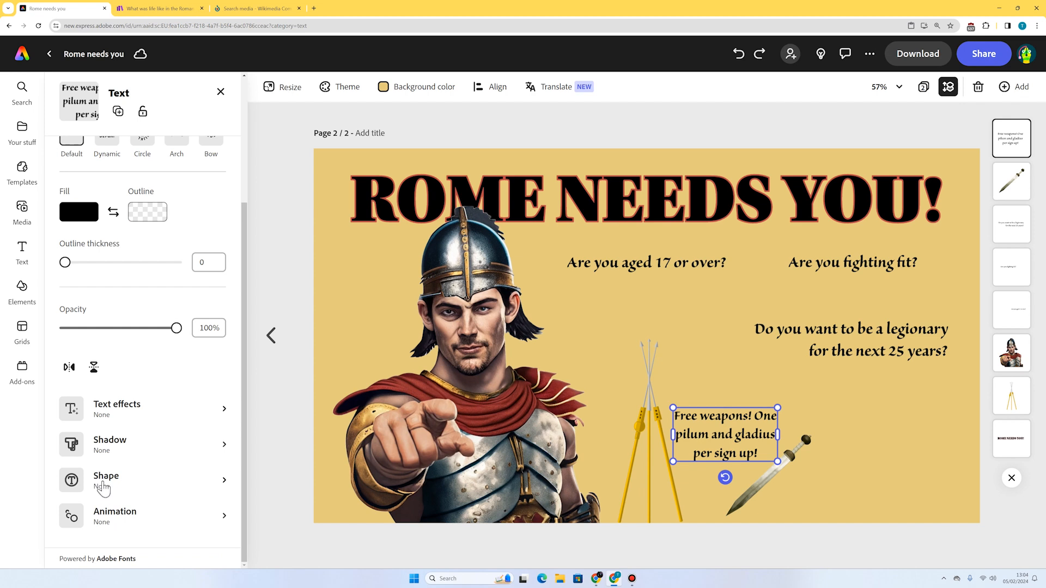
click(363, 554)
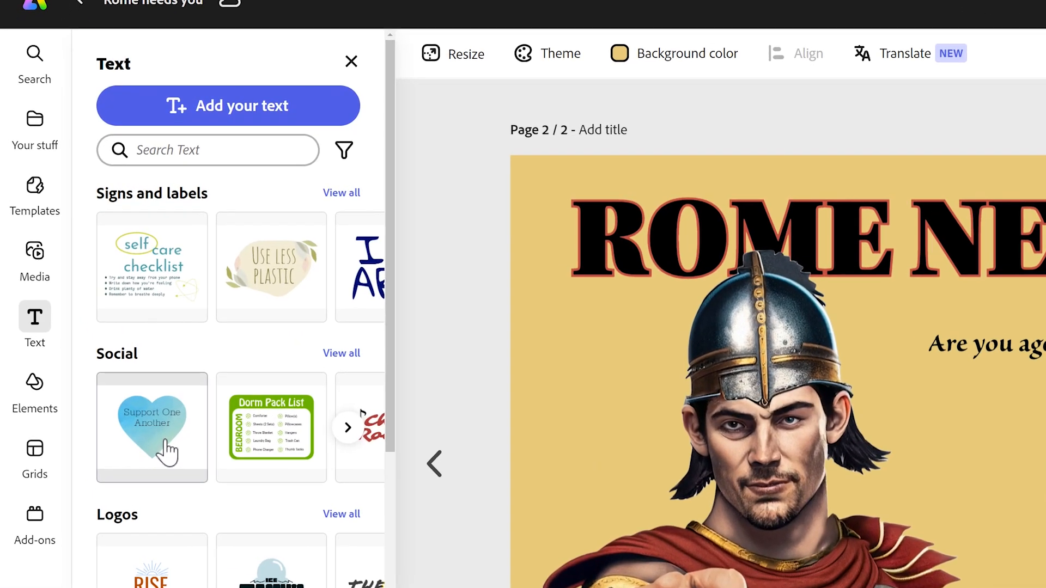
Step: Find a torn-paper design asset with the search term "torn" and add the square cream sheet to the poster
click(34, 384)
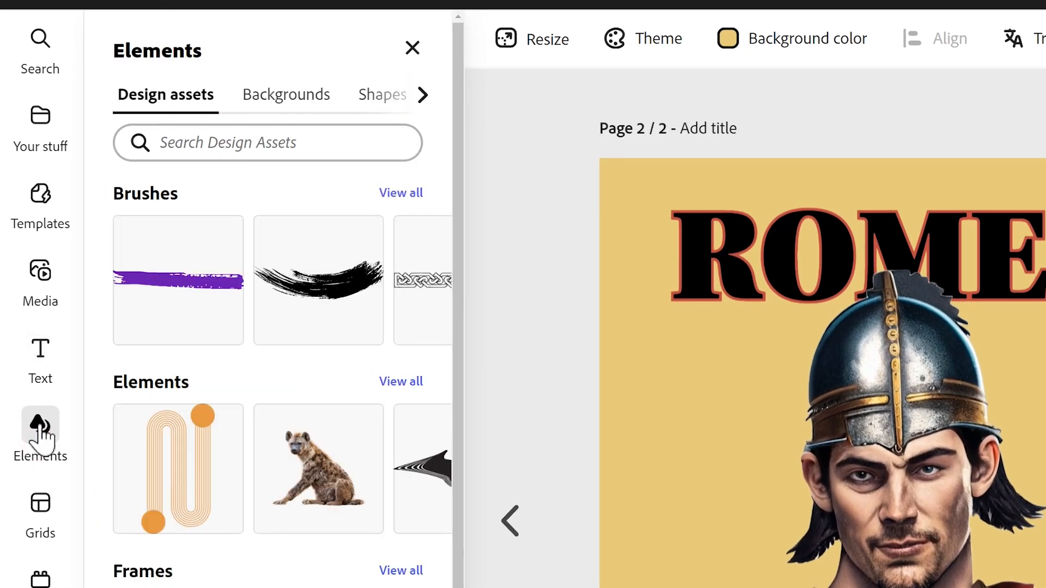
click(223, 139)
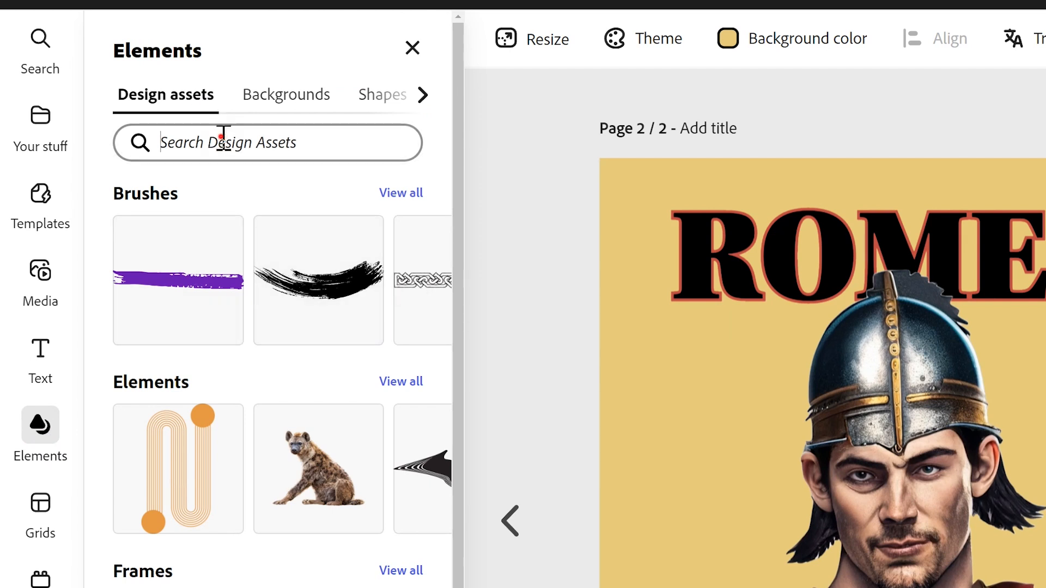
text(torn)
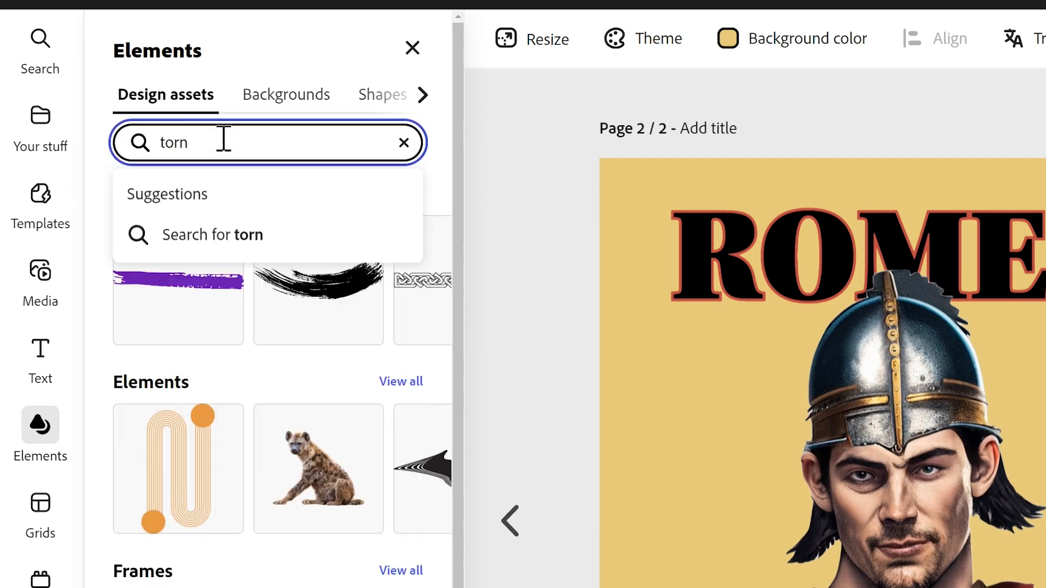
key(Return)
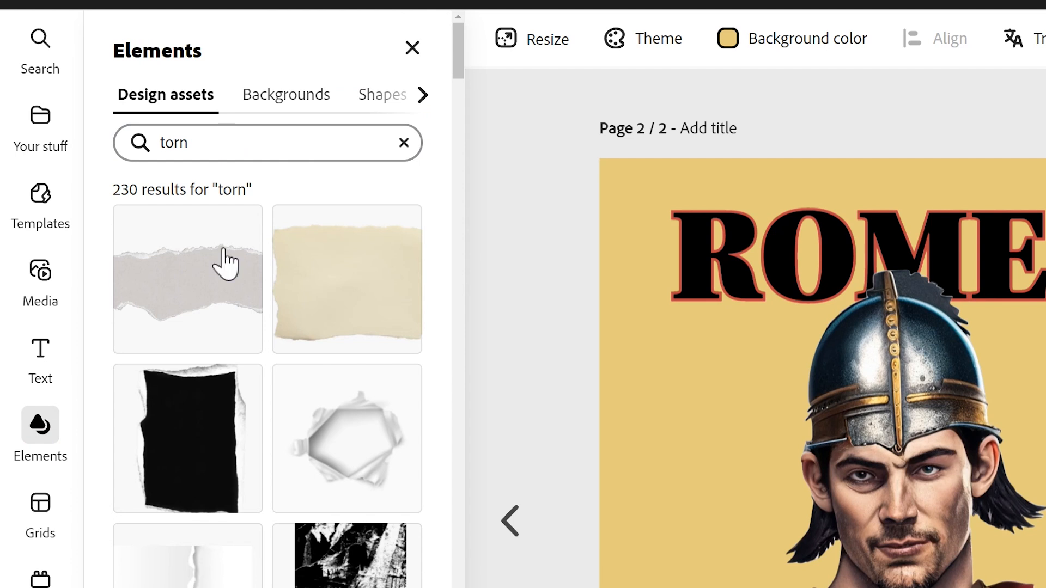
scroll(177, 509, down, 15)
scroll(420, 518, down, 10)
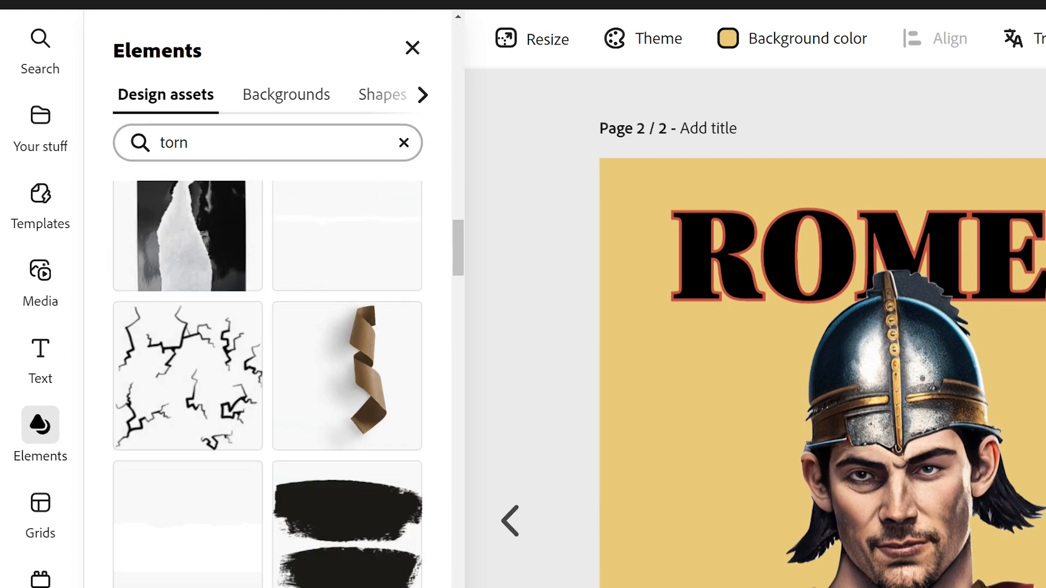
scroll(403, 528, down, 5)
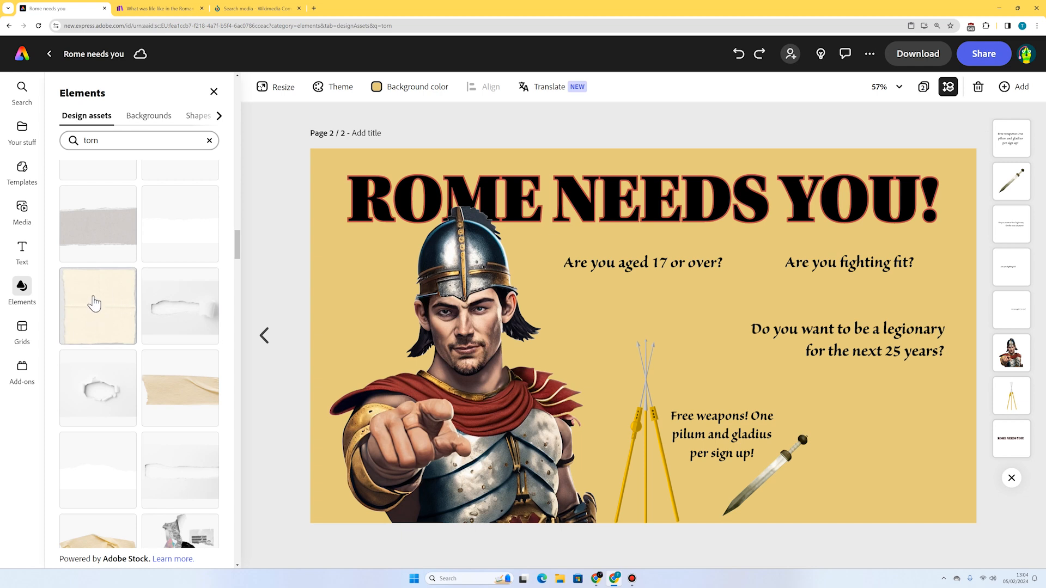
click(93, 303)
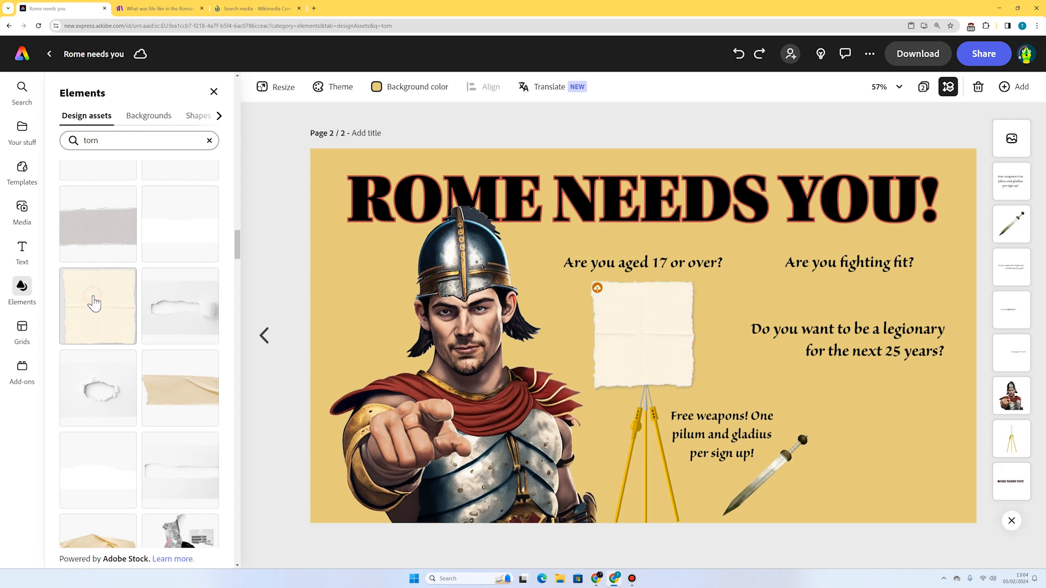
Step: Move the torn paper above the "Free weapons!" text and narrow that text box so it wraps onto four lines
click(640, 347)
drag(653, 341, 723, 372)
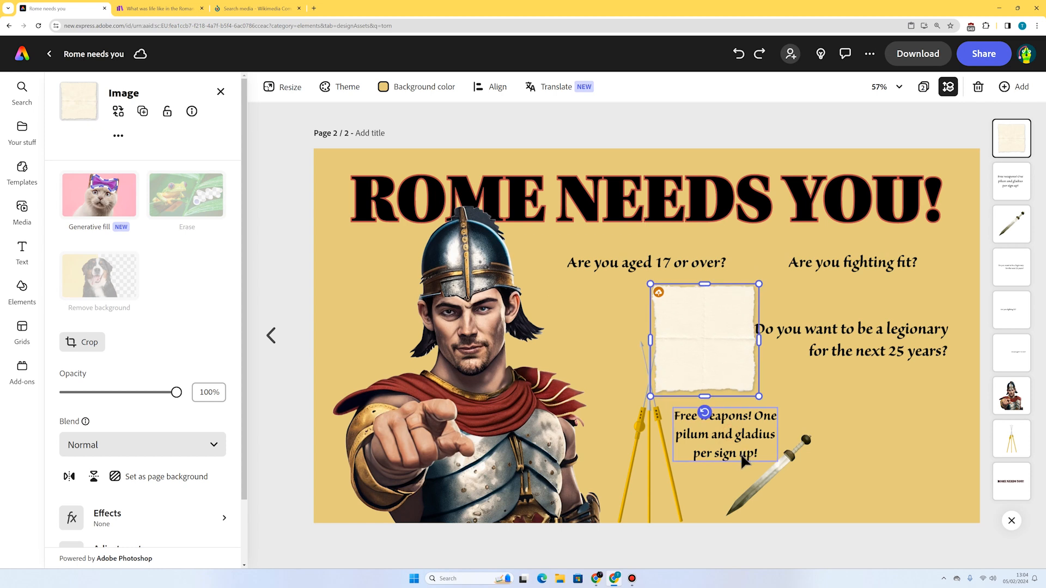
click(714, 433)
drag(778, 438, 757, 438)
Step: Position the torn paper over the "Free weapons!" text and layer it directly behind the text as its backdrop
drag(716, 328, 724, 425)
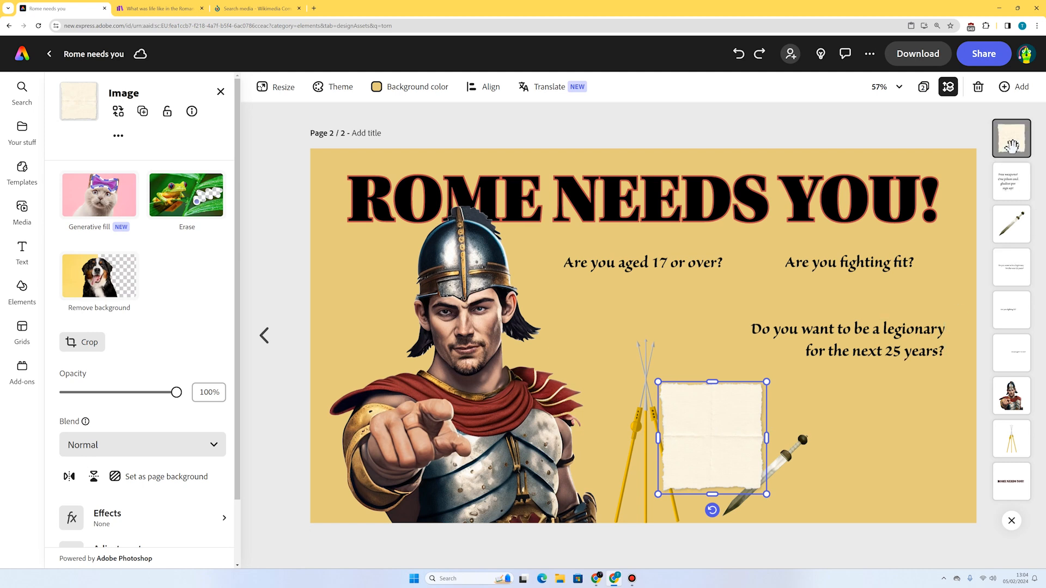
drag(1011, 143, 1011, 182)
drag(730, 441, 720, 444)
Step: Bring the gladius image to the front layer and nudge it over the torn paper's lower corner
click(785, 453)
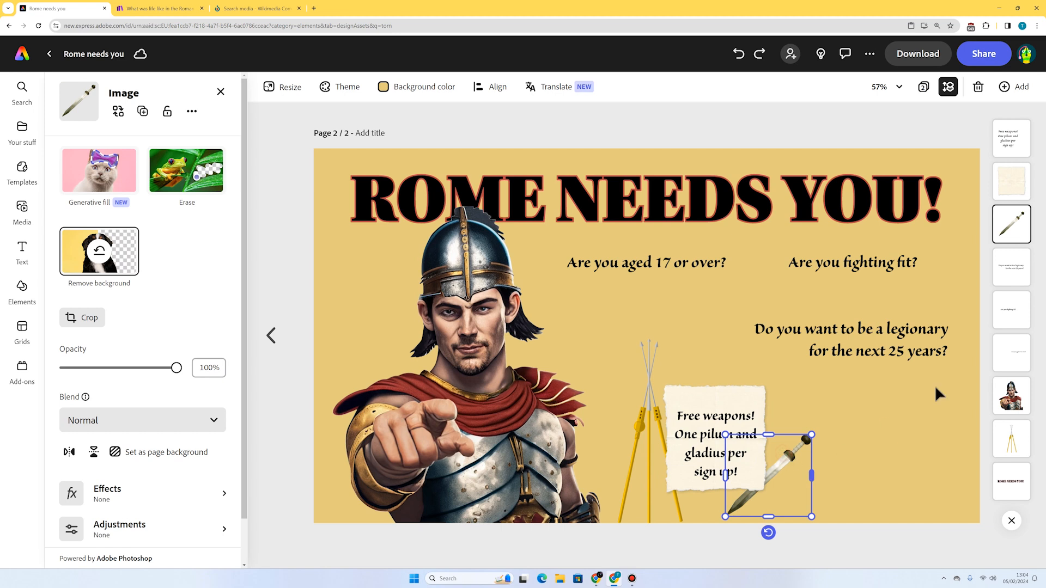
drag(1014, 229, 1008, 131)
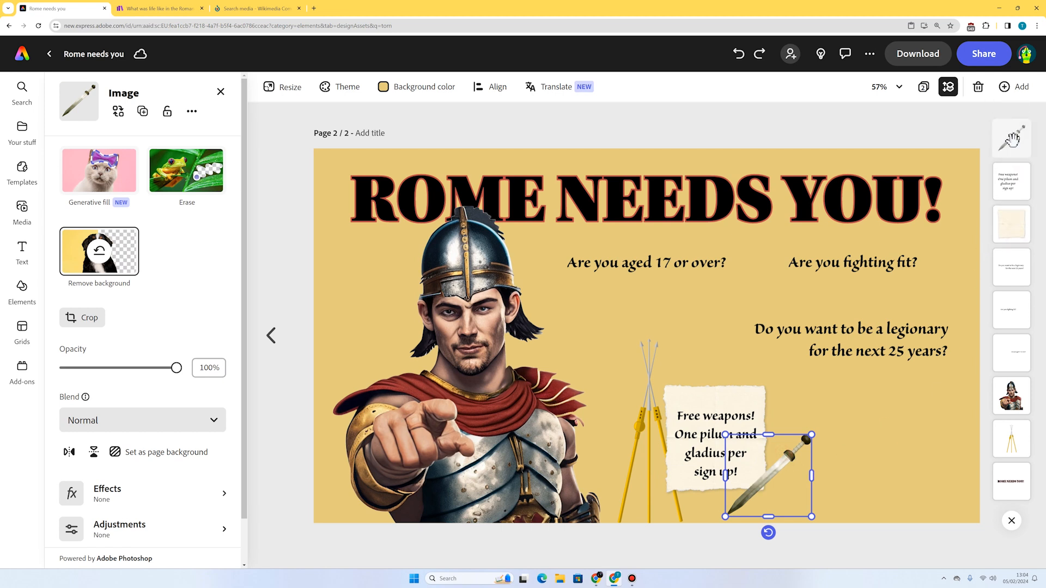
drag(788, 463, 785, 453)
click(883, 499)
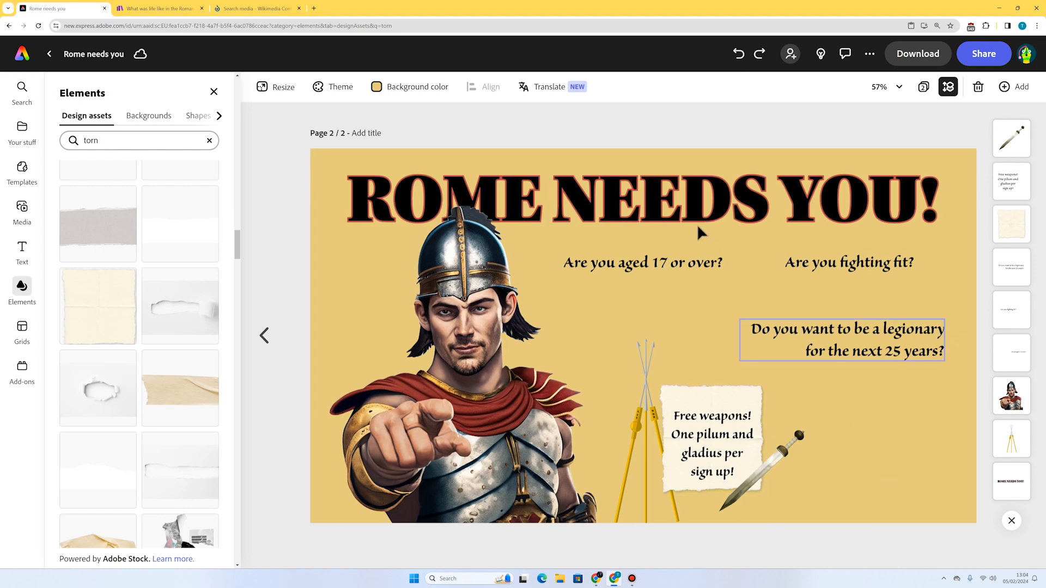
Step: Search the design assets for "rome" and add the blue Roman column to the poster
click(94, 143)
key(BackSpace)
text(rome)
key(Return)
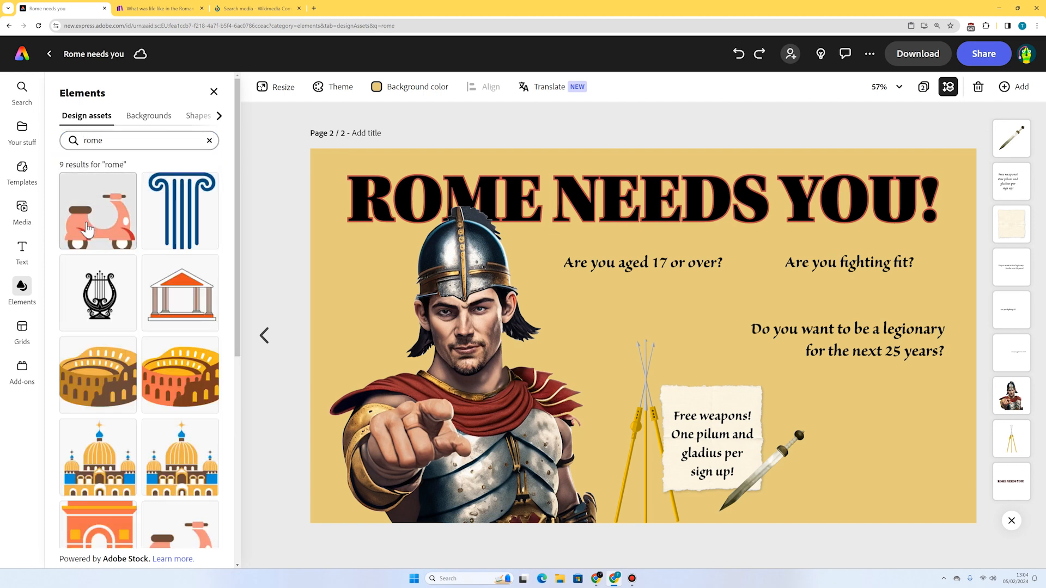
click(181, 213)
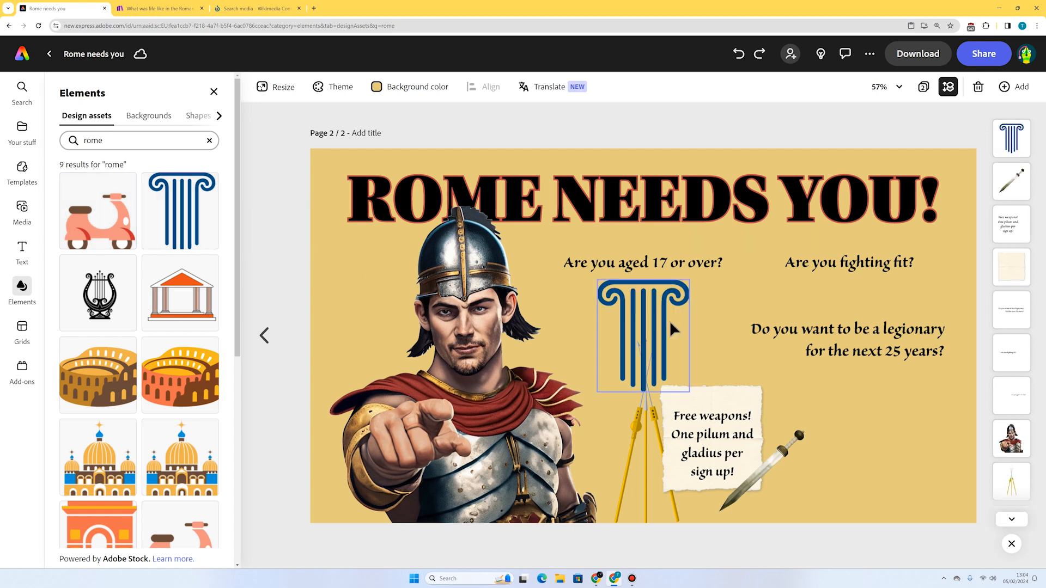
Step: Shrink the blue column, place it in the poster's bottom-left corner and layer it behind the soldier
drag(693, 281, 342, 490)
drag(1011, 138, 1018, 445)
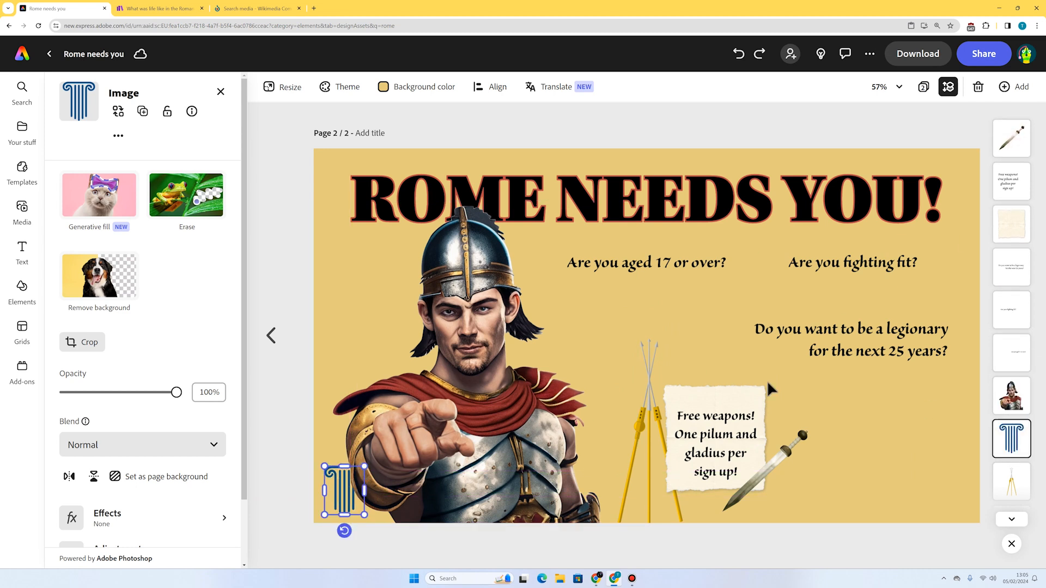
click(271, 390)
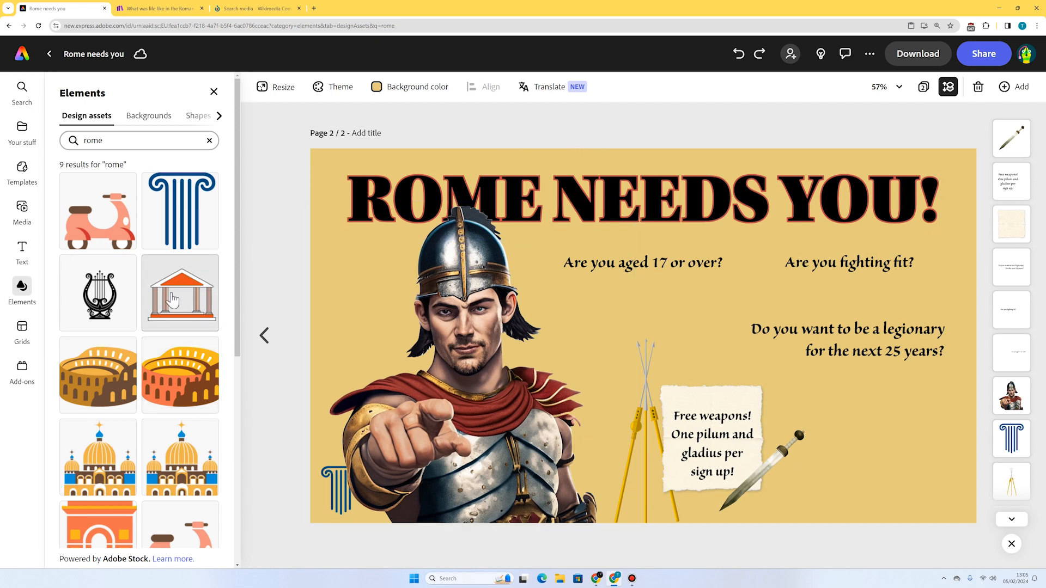
Step: Add the orange-roofed temple from the "rome" assets, enlarge it and place it in the poster's bottom-right corner
click(198, 299)
drag(703, 393, 739, 428)
drag(675, 332, 916, 428)
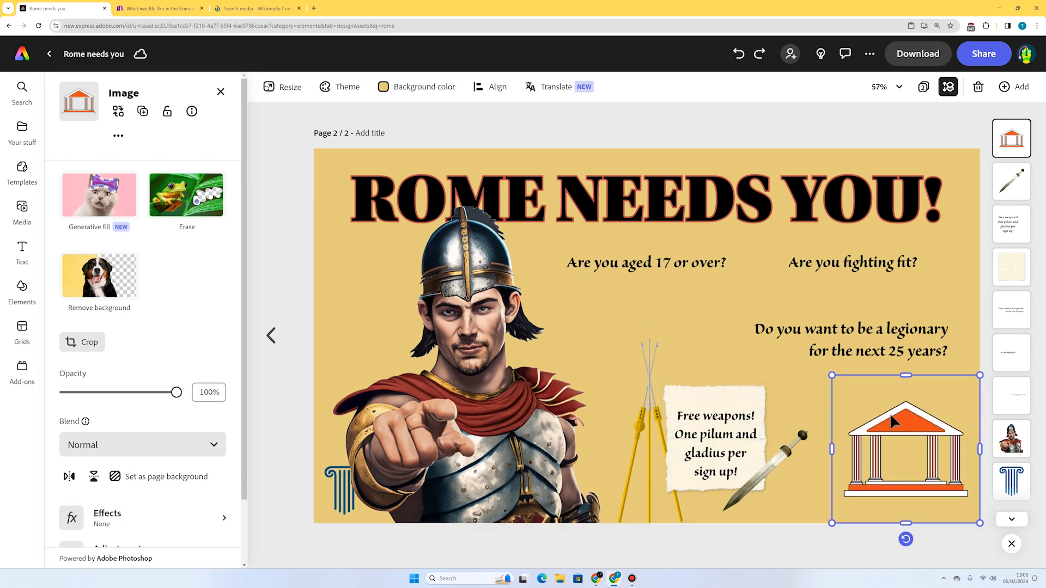
drag(826, 386, 808, 354)
drag(917, 450, 923, 467)
click(818, 141)
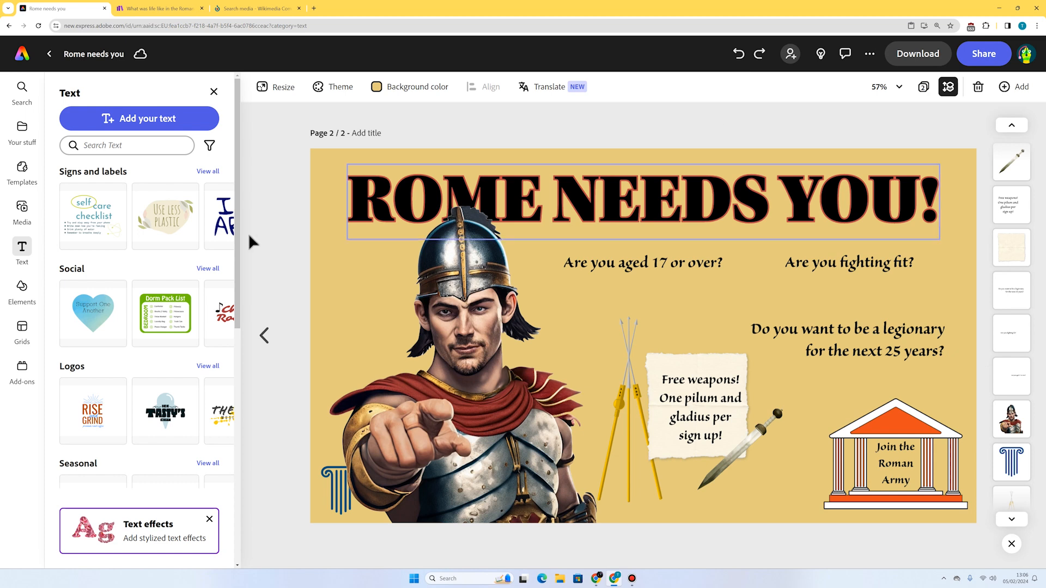
Step: Search the design assets for "texture" and add the creased, folded paper texture to the poster
click(21, 291)
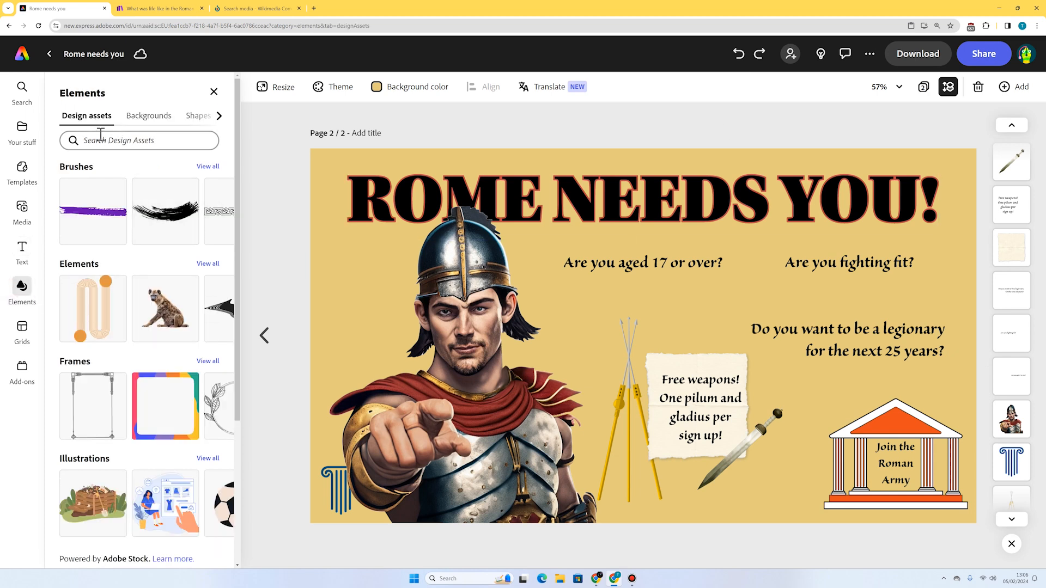
click(100, 136)
text(tex)
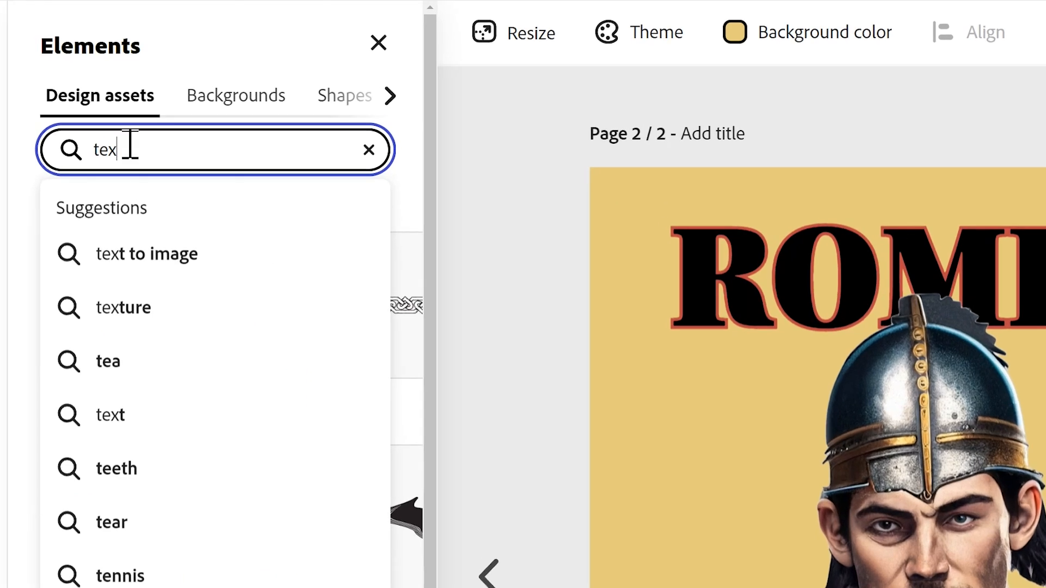
text(ture)
key(Return)
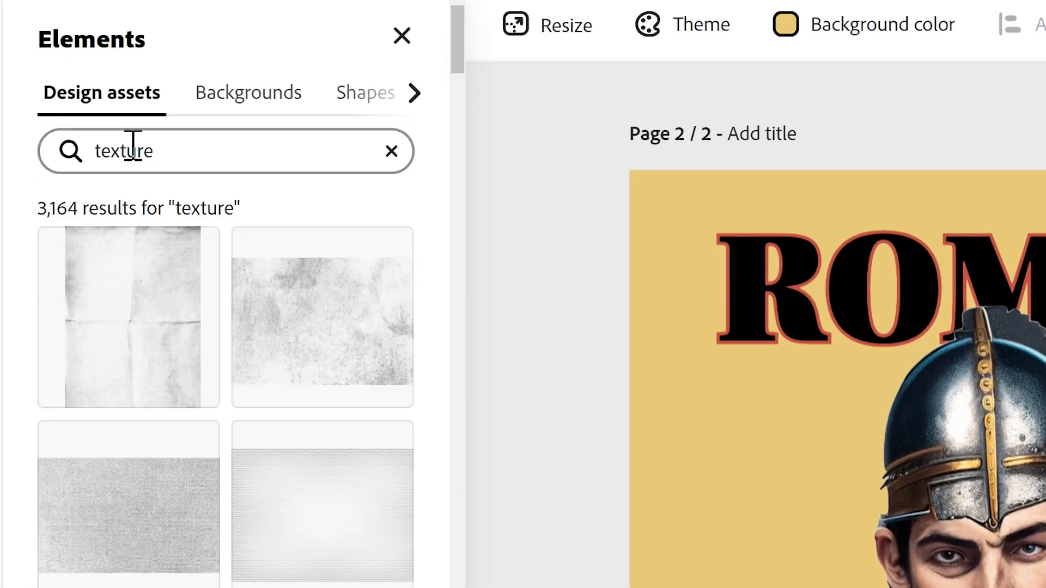
click(103, 327)
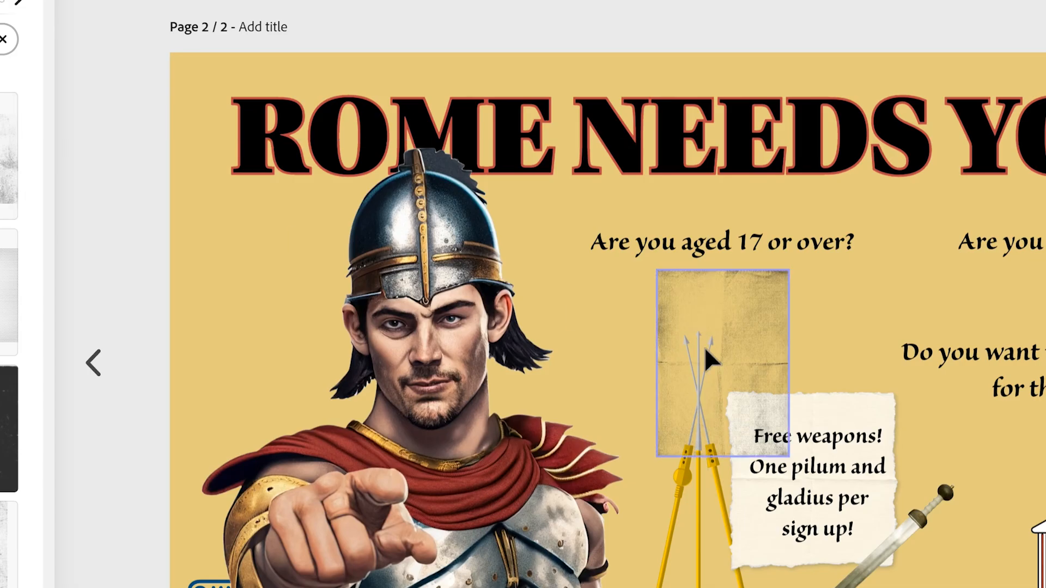
Step: Rotate the paper texture to landscape so it covers the whole poster when enlarged, and reduce its opacity to a faint overlay
click(722, 356)
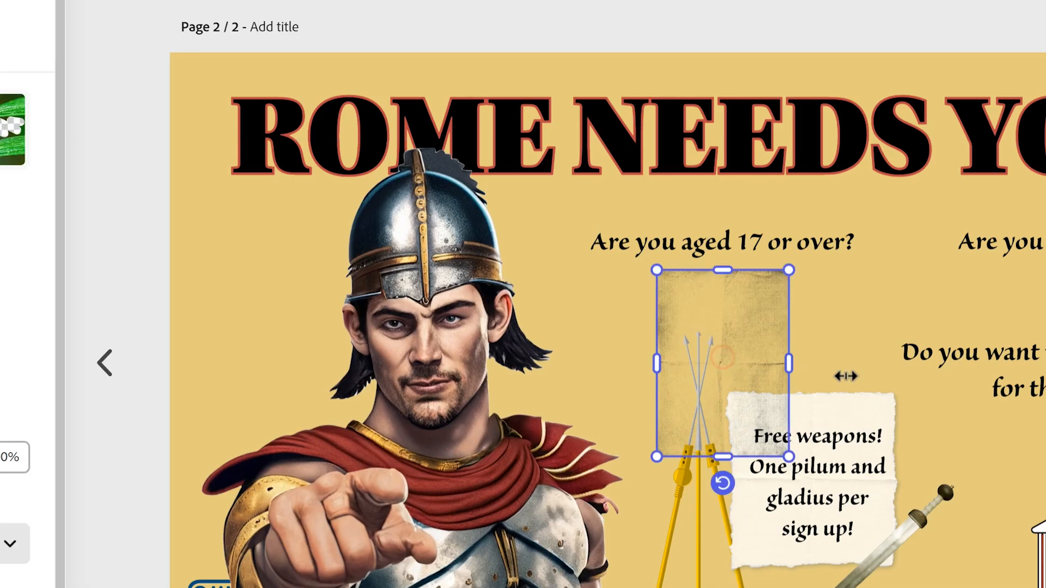
drag(729, 483, 610, 362)
drag(720, 396, 242, 587)
drag(360, 541, 1043, 46)
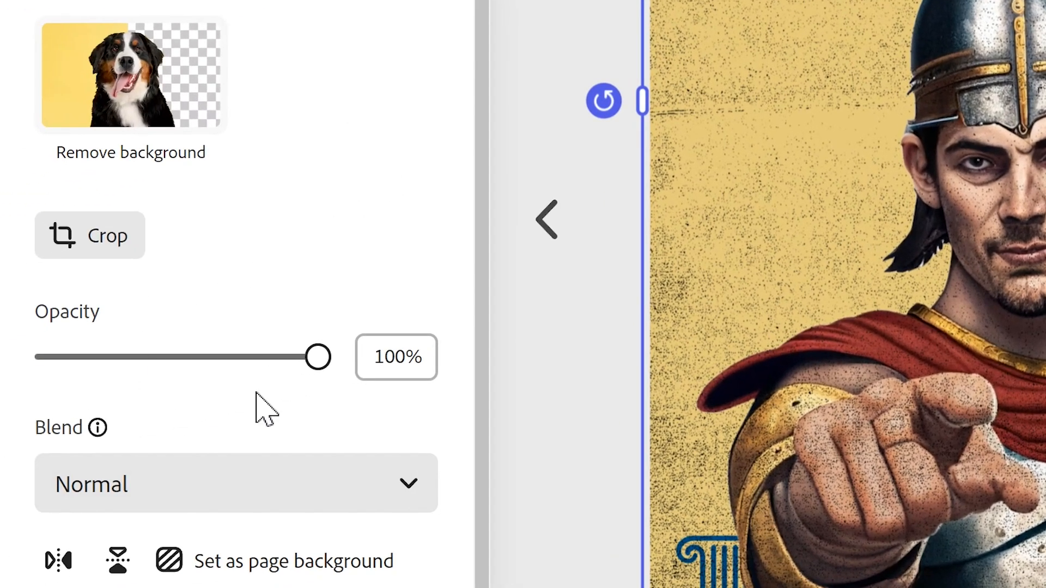
drag(316, 359, 128, 366)
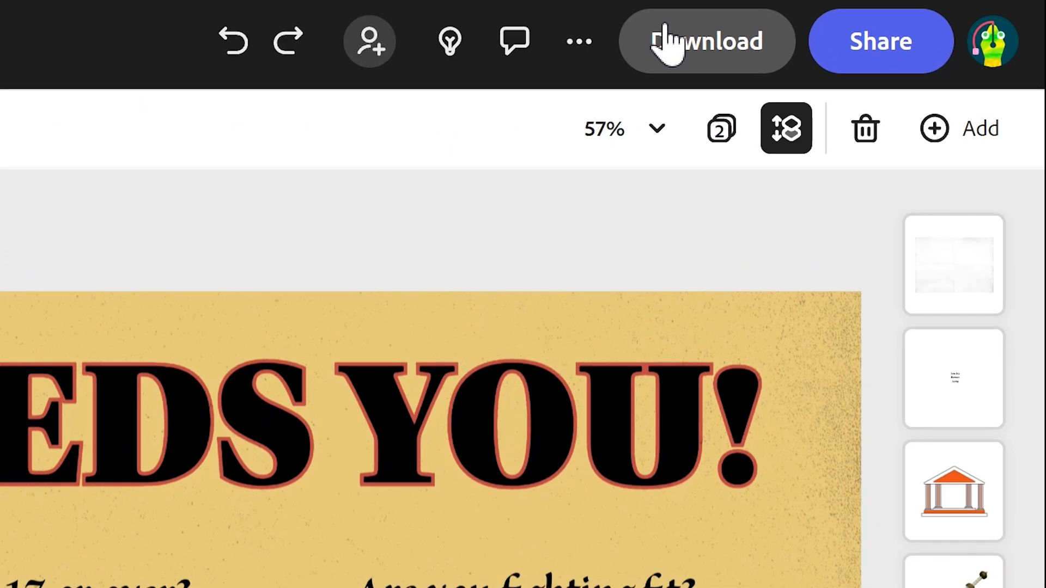
Step: Look at the poster's download options and close them
click(918, 53)
click(690, 531)
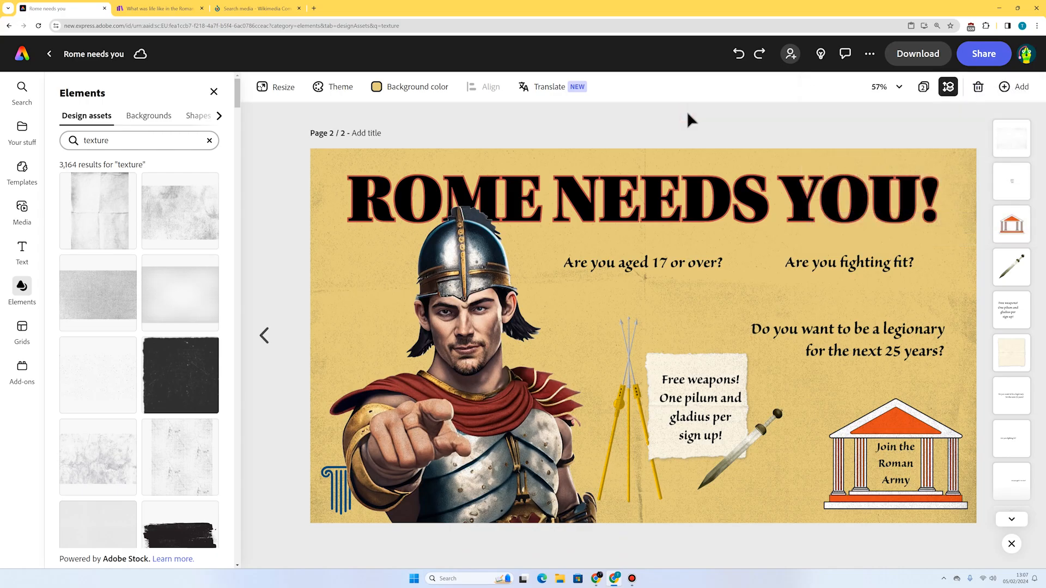
Step: Publish both pages of the "Rome needs you" design to the web as a shareable link
click(983, 54)
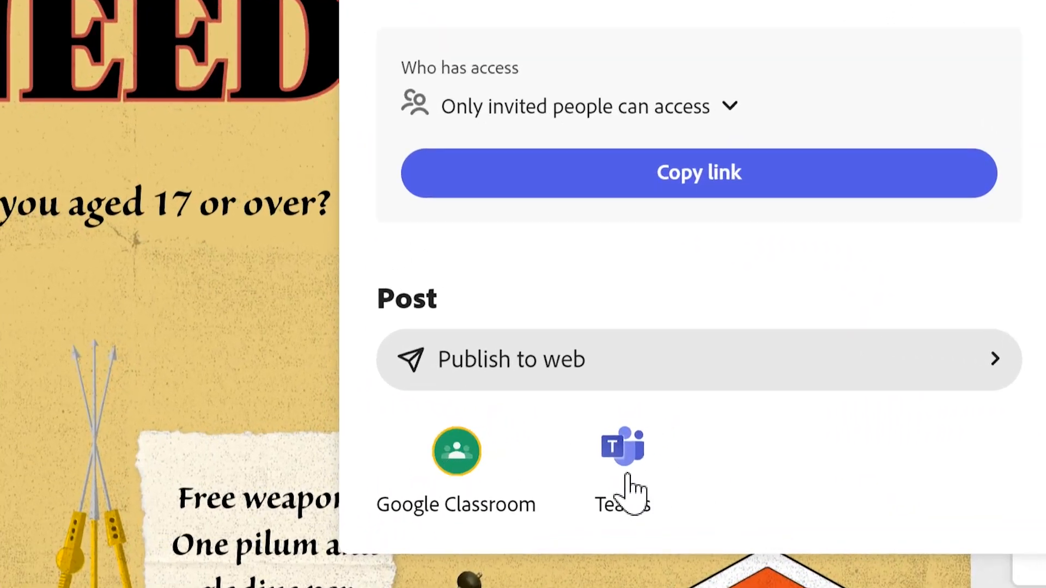
click(534, 361)
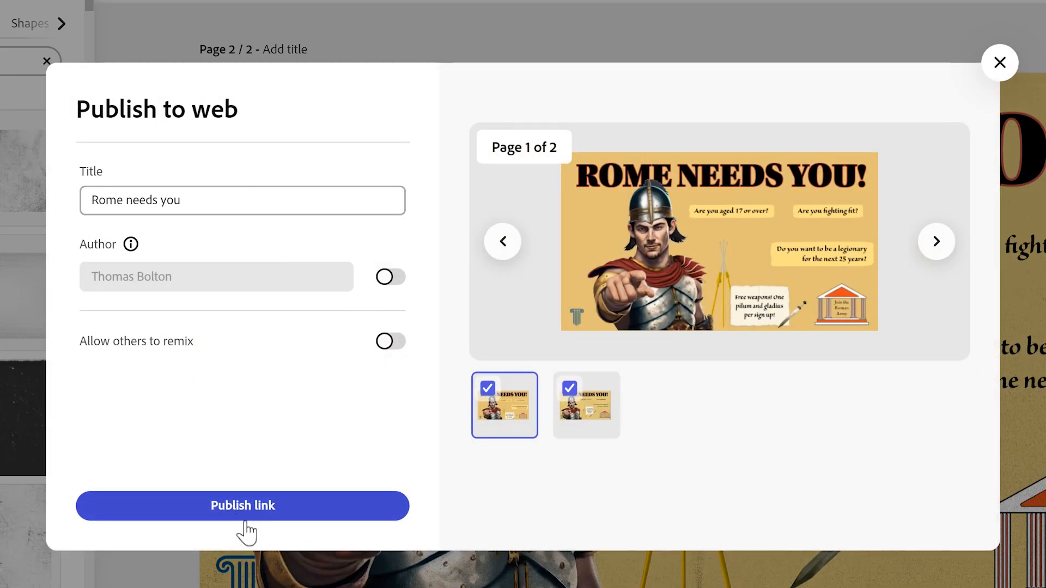
click(245, 515)
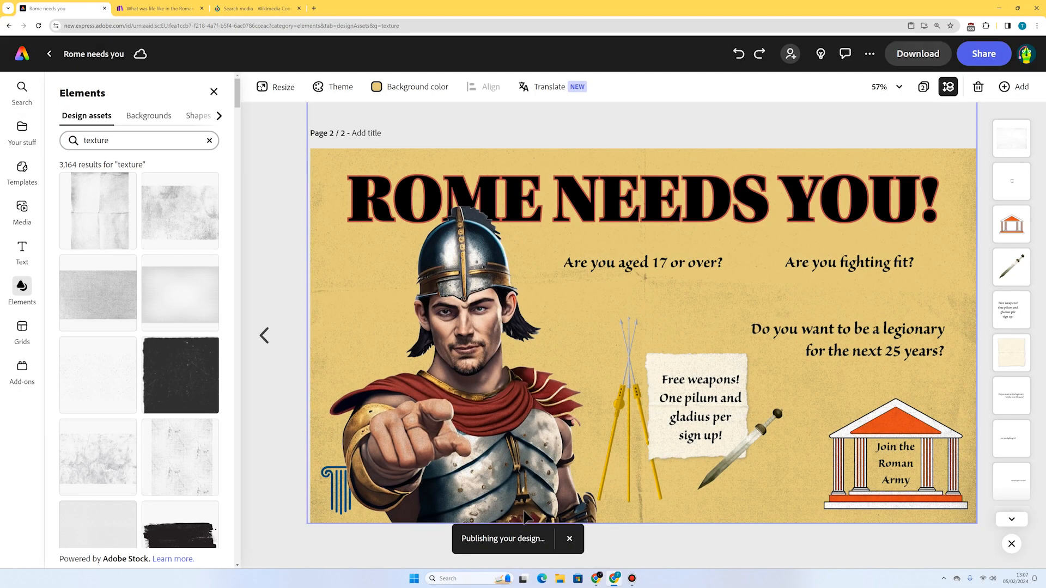